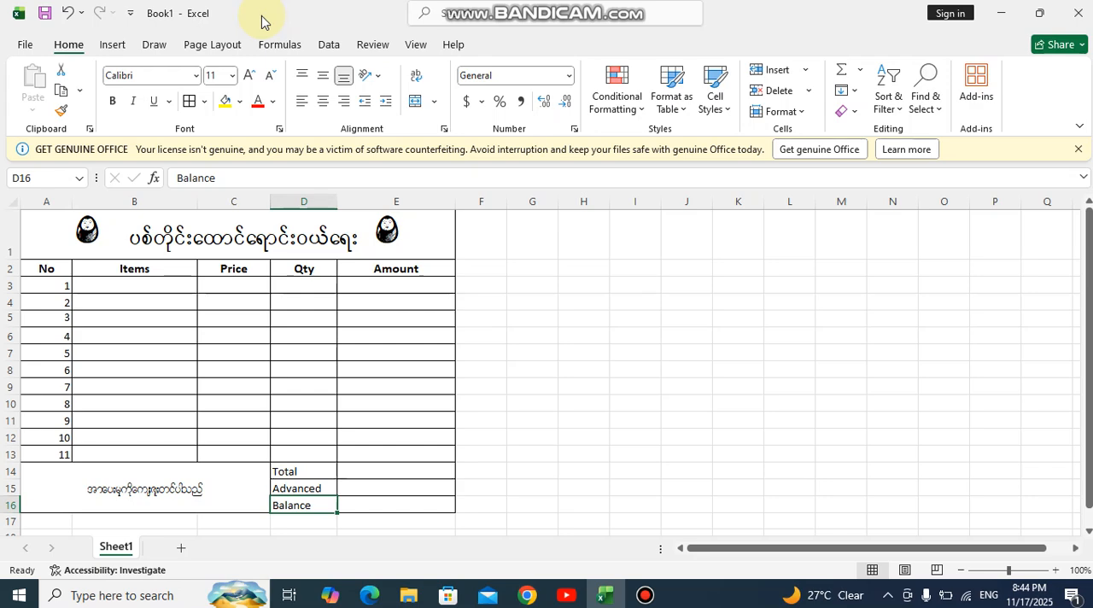
Open the Symbol dialog to view the characters of the U4 Shwe Theway 10 font, and close it without inserting any
click(114, 44)
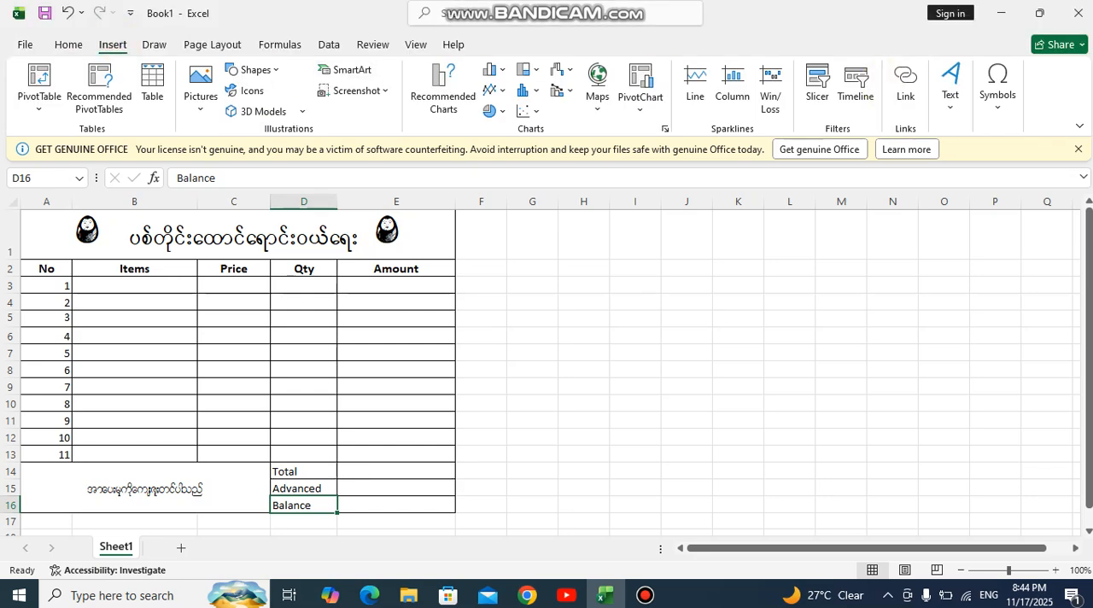
click(996, 90)
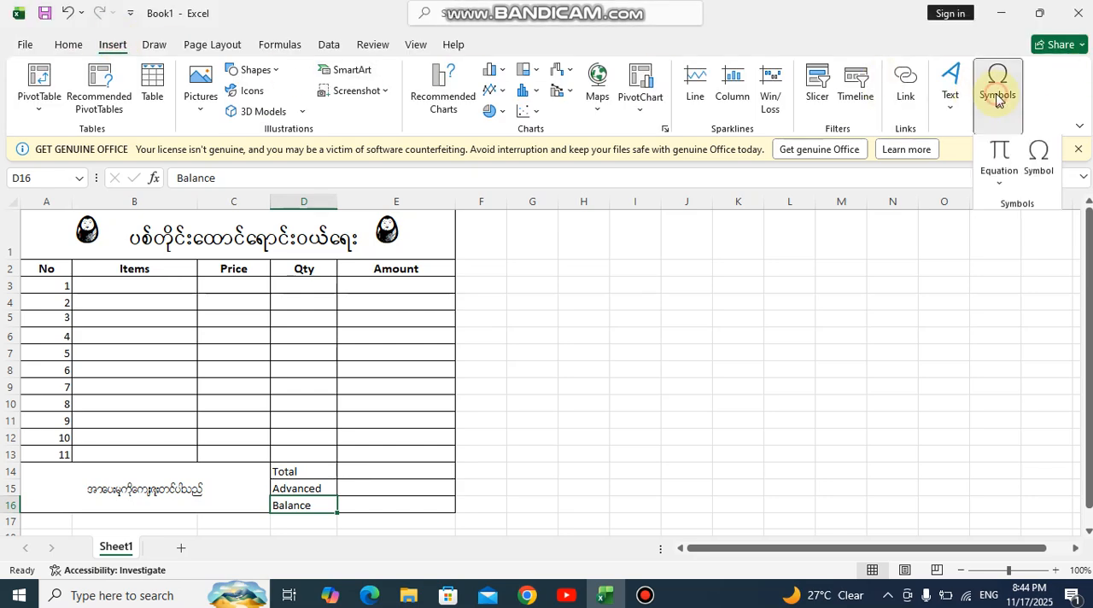
click(1043, 169)
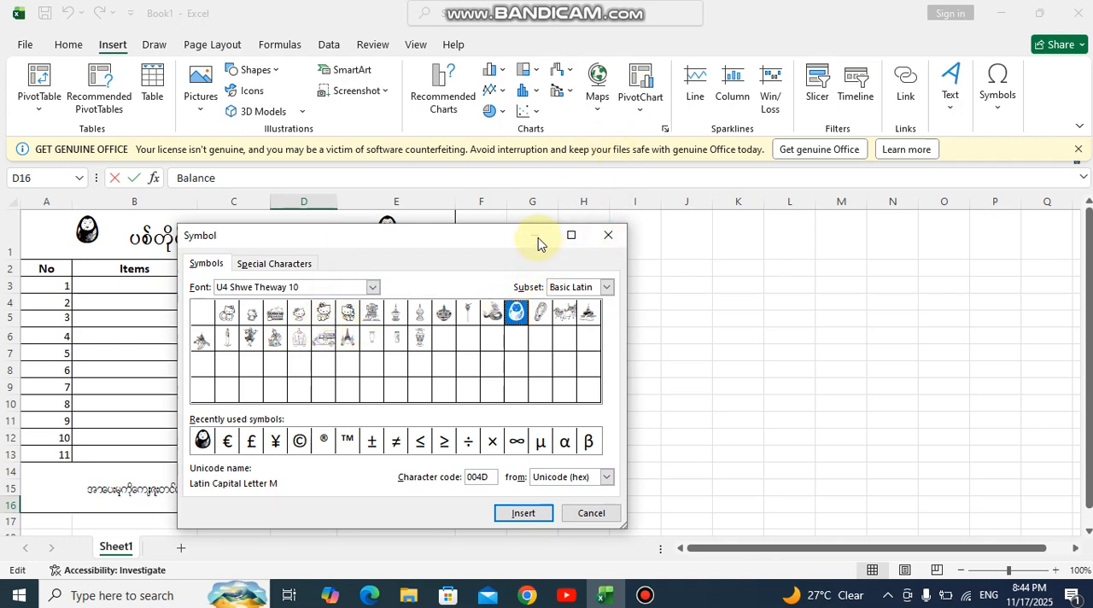
click(598, 241)
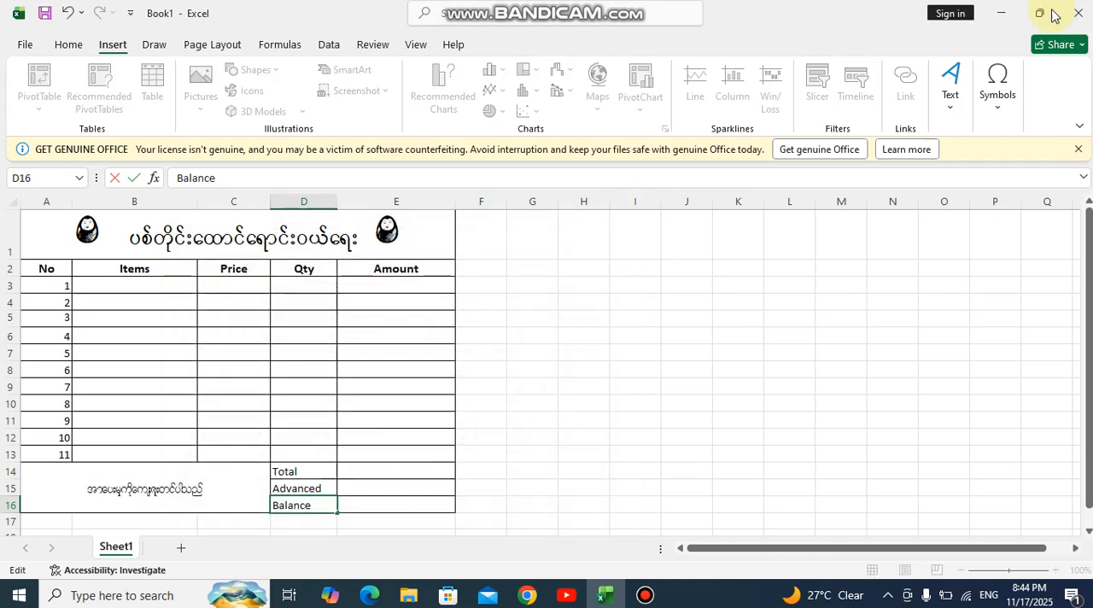
Switch to the Fonts folder in Control Panel, look through the installed fonts including the ShweTheway U4 series, and close the window
click(1003, 15)
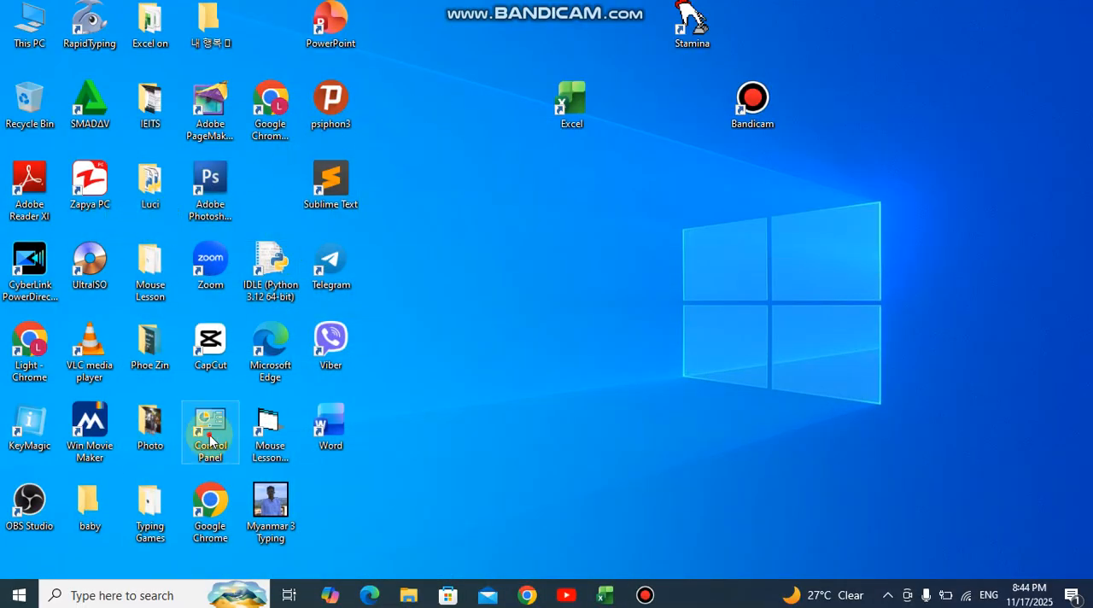
double_click(210, 441)
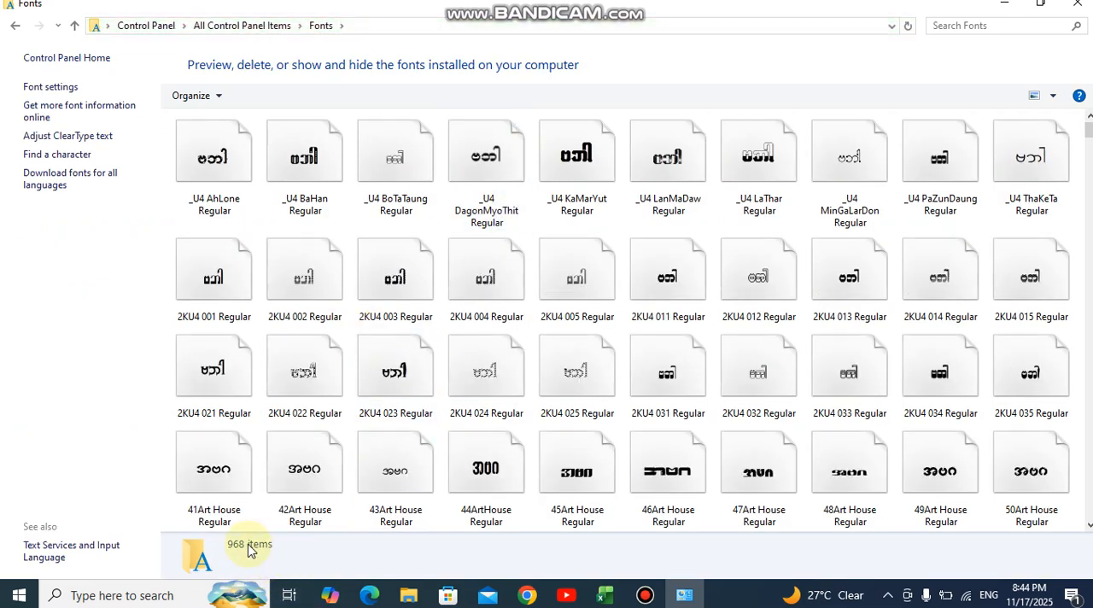
scroll(1090, 209, down, 15)
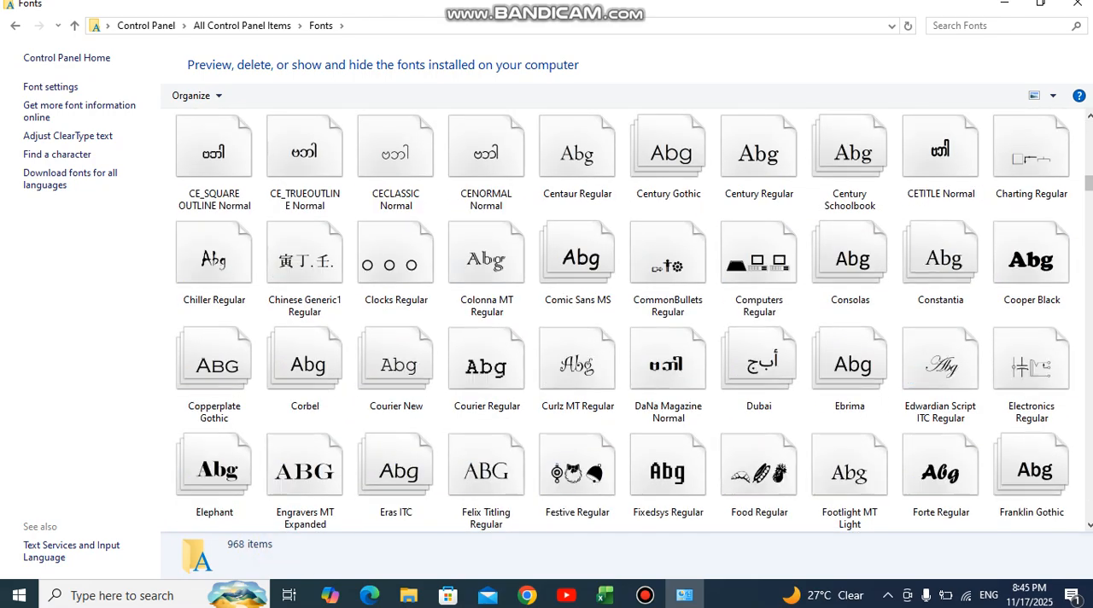
scroll(1091, 209, down, 3)
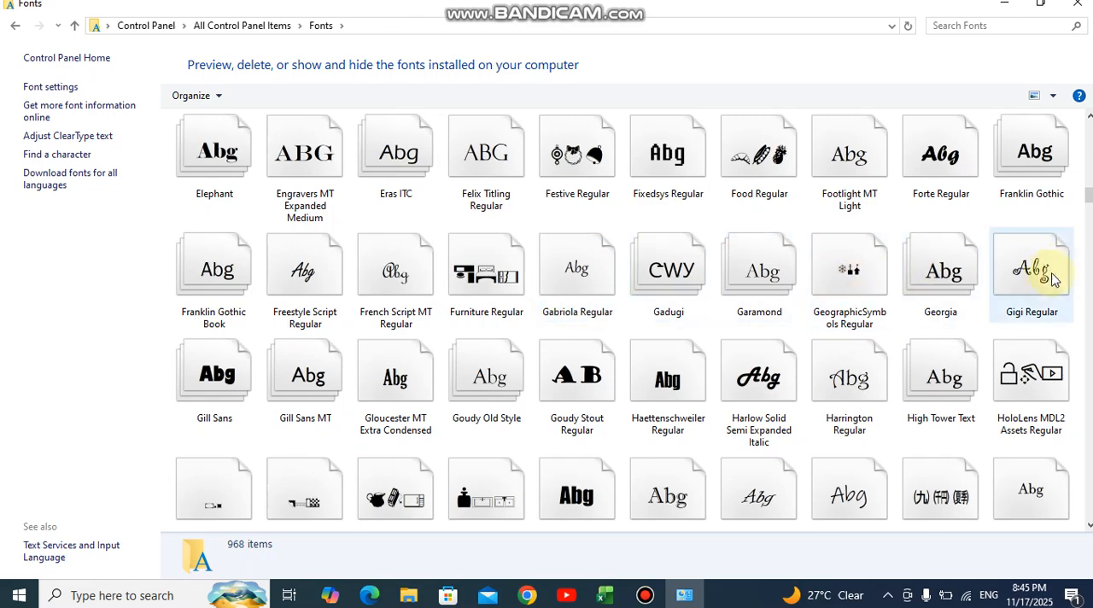
click(1089, 243)
click(1089, 243)
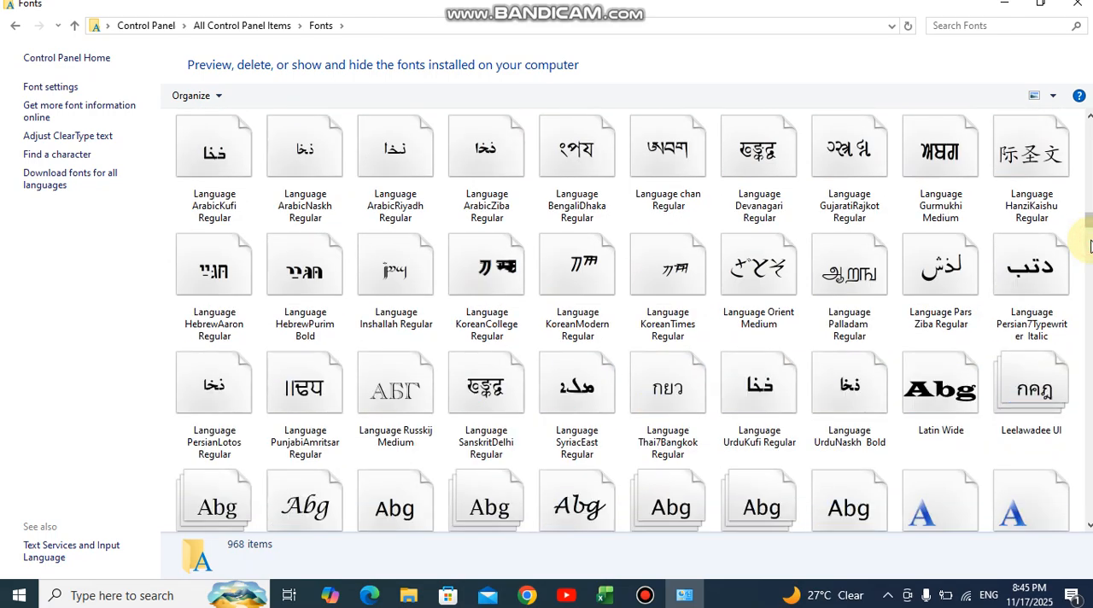
click(1089, 243)
click(1088, 244)
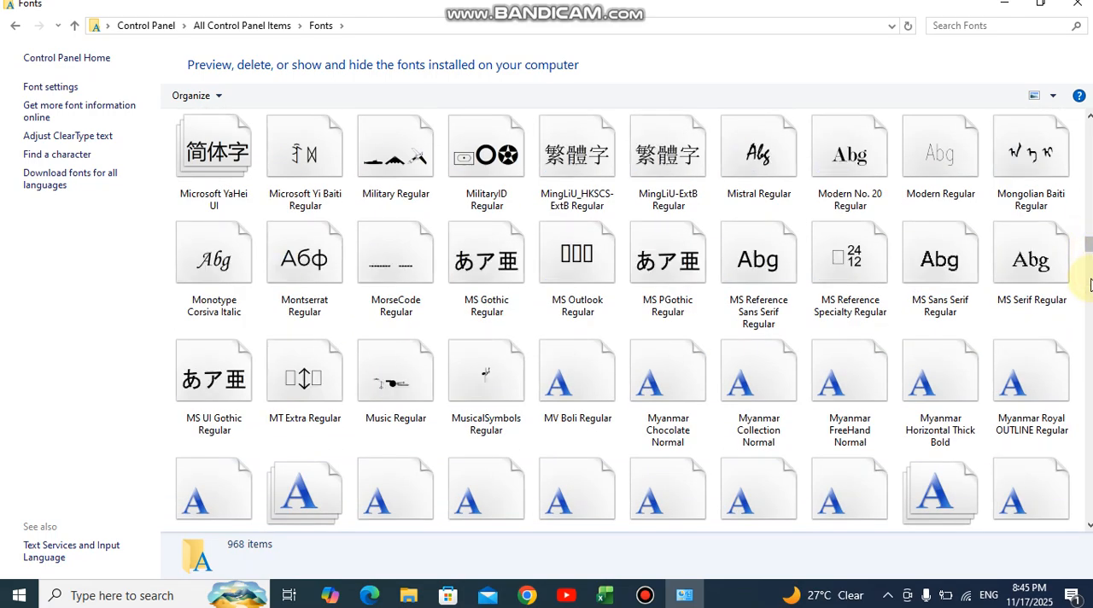
click(1089, 263)
click(1088, 265)
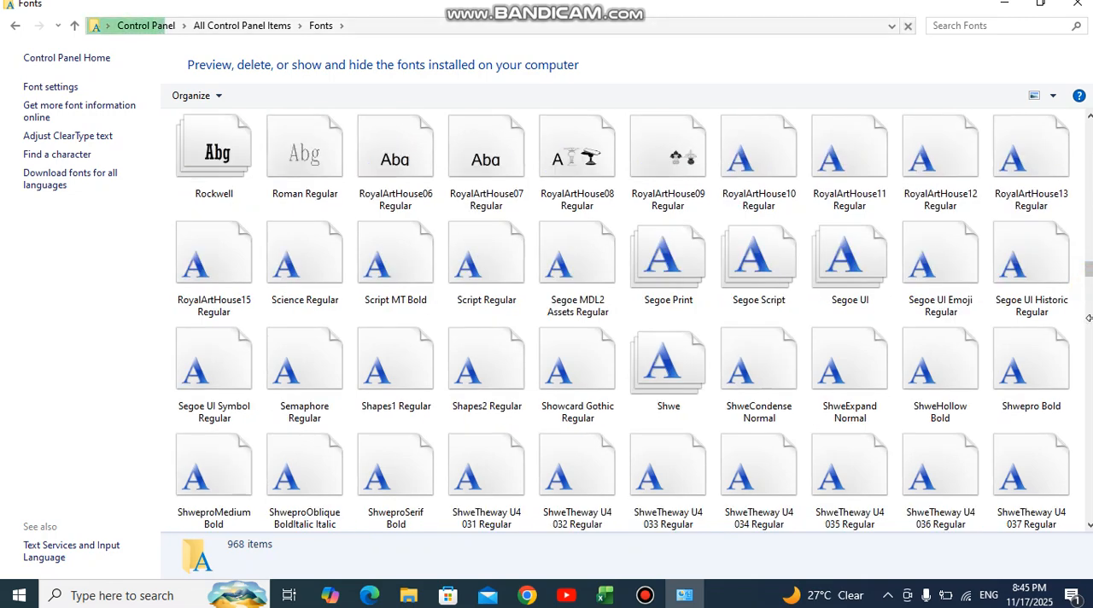
click(1089, 329)
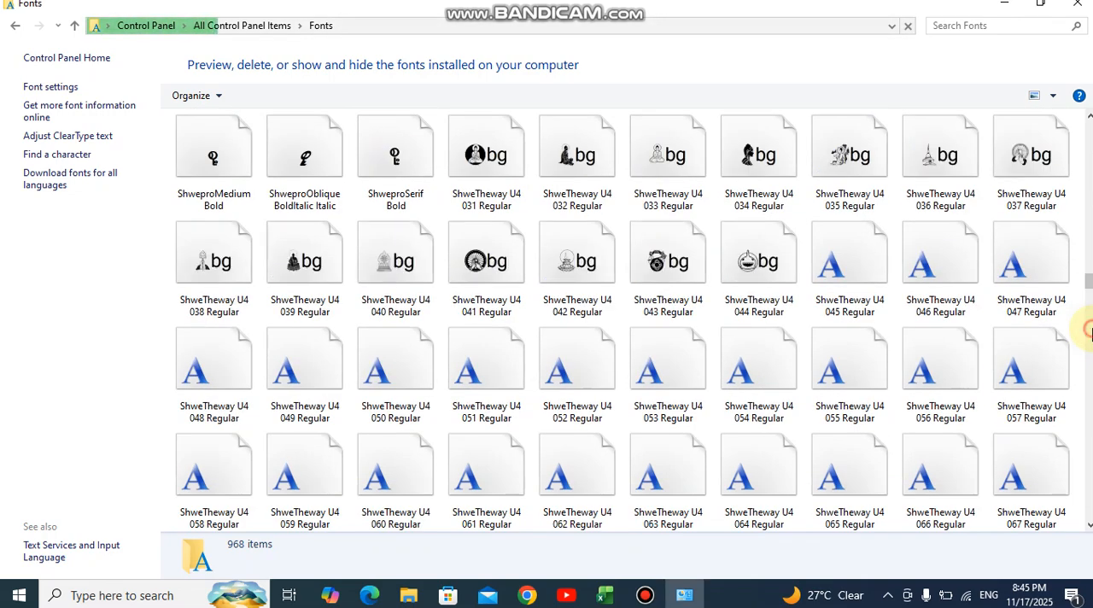
click(1088, 328)
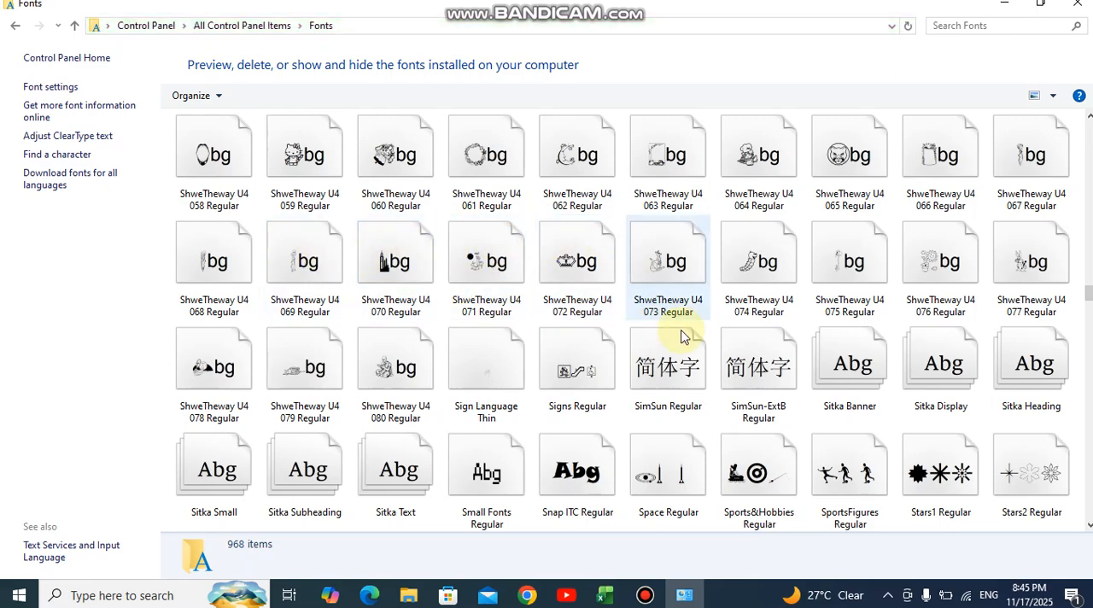
click(1015, 12)
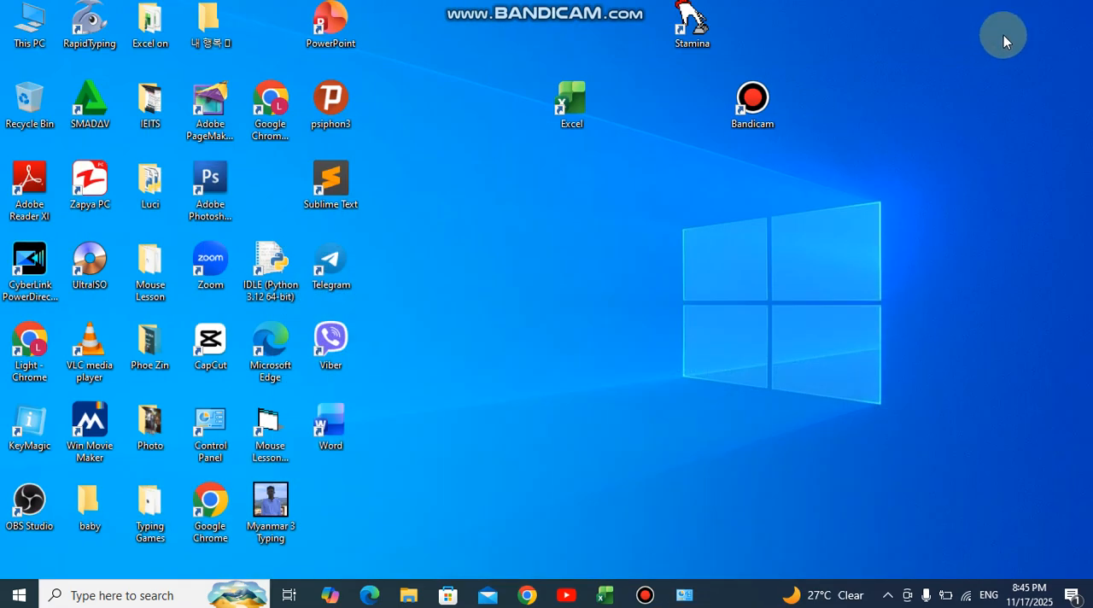
click(683, 595)
click(1074, 10)
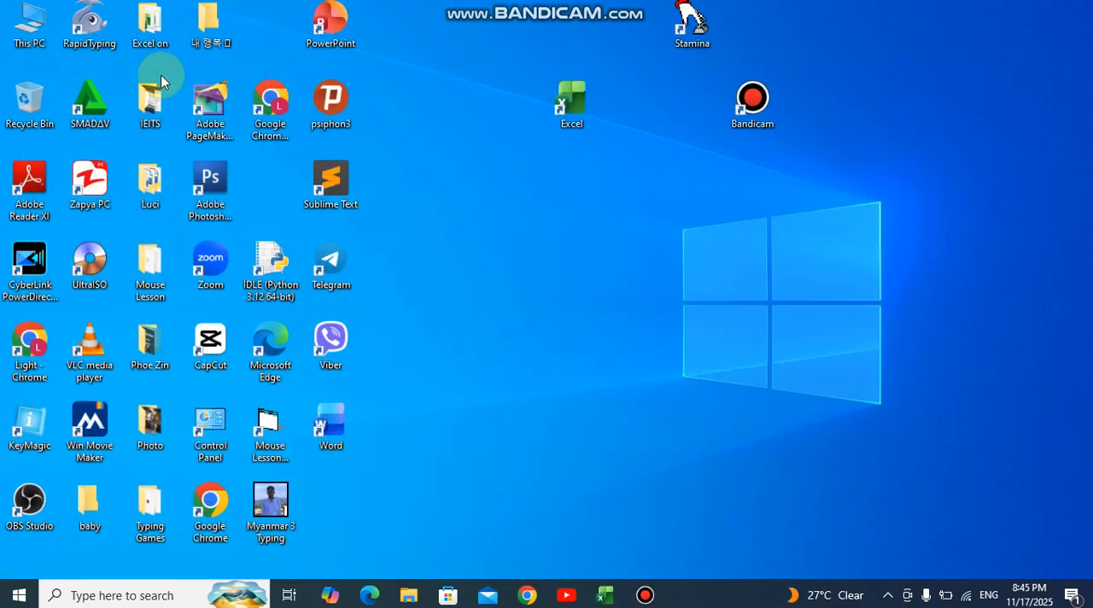
View the installed fonts through File Explorer in the Windows\Fonts folder on Local Disk (C:), and close the window
double_click(31, 34)
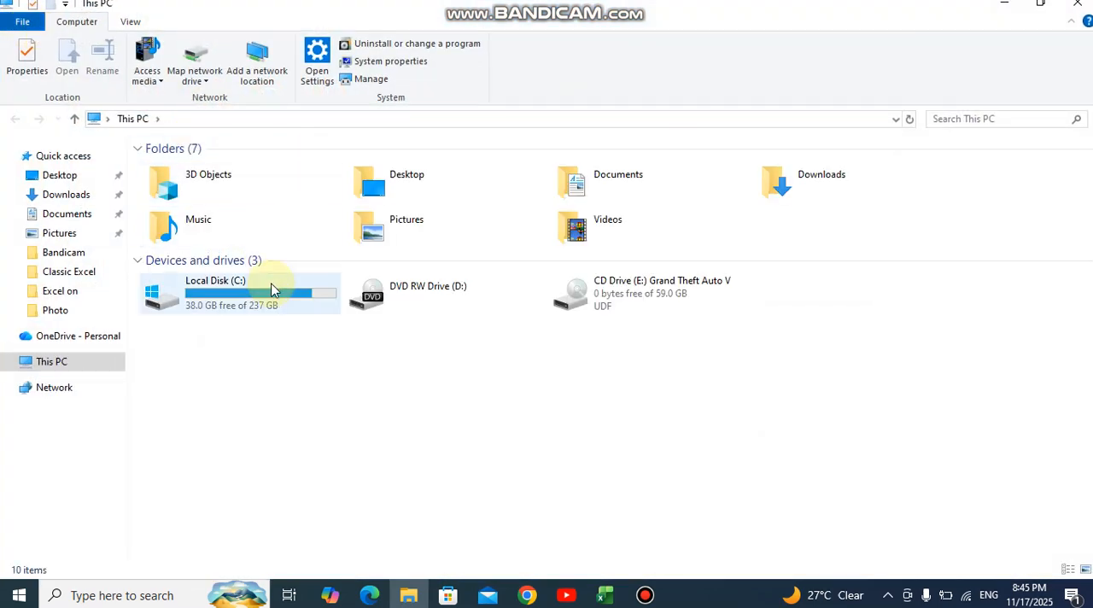
double_click(229, 294)
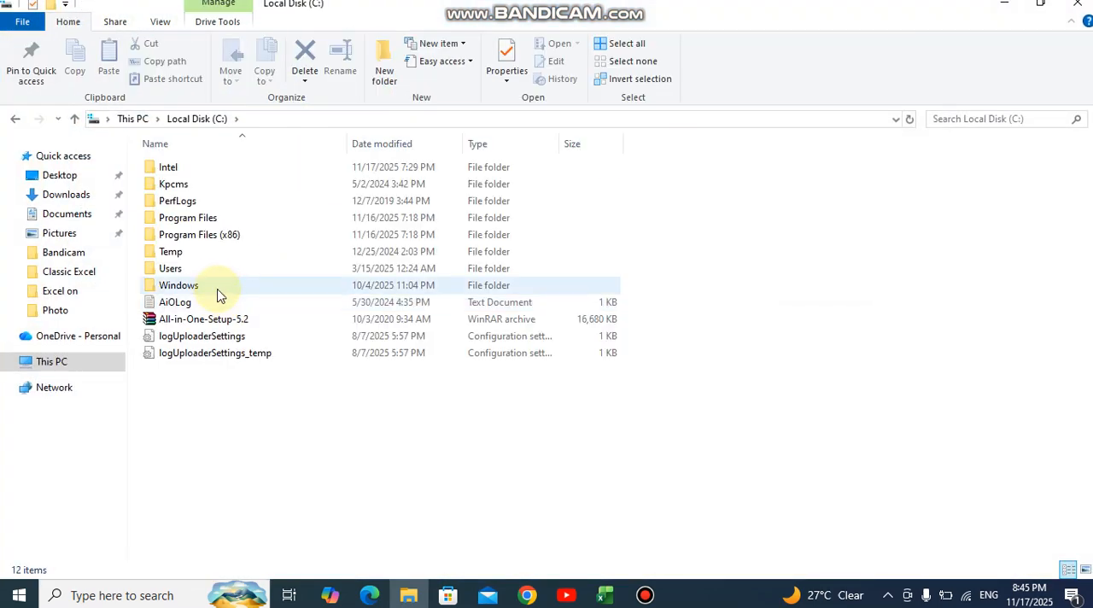
double_click(212, 289)
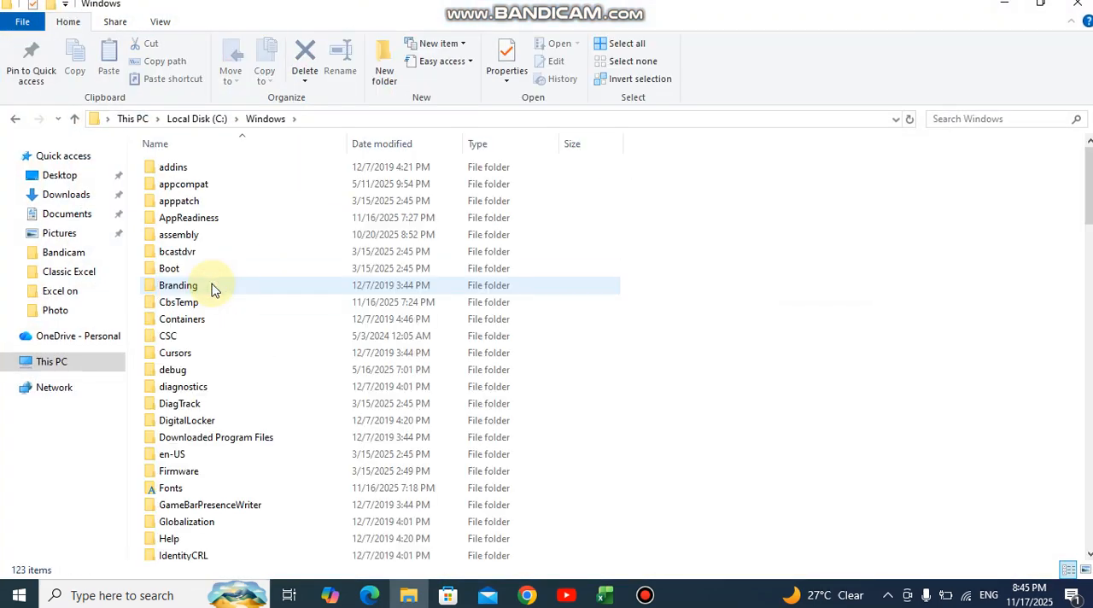
click(220, 493)
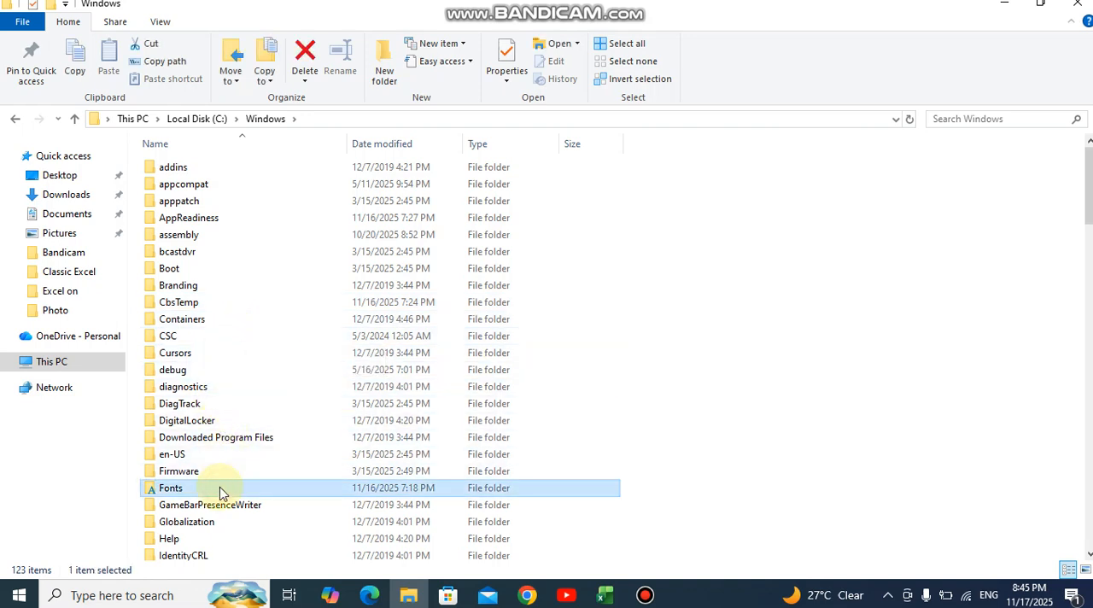
double_click(220, 492)
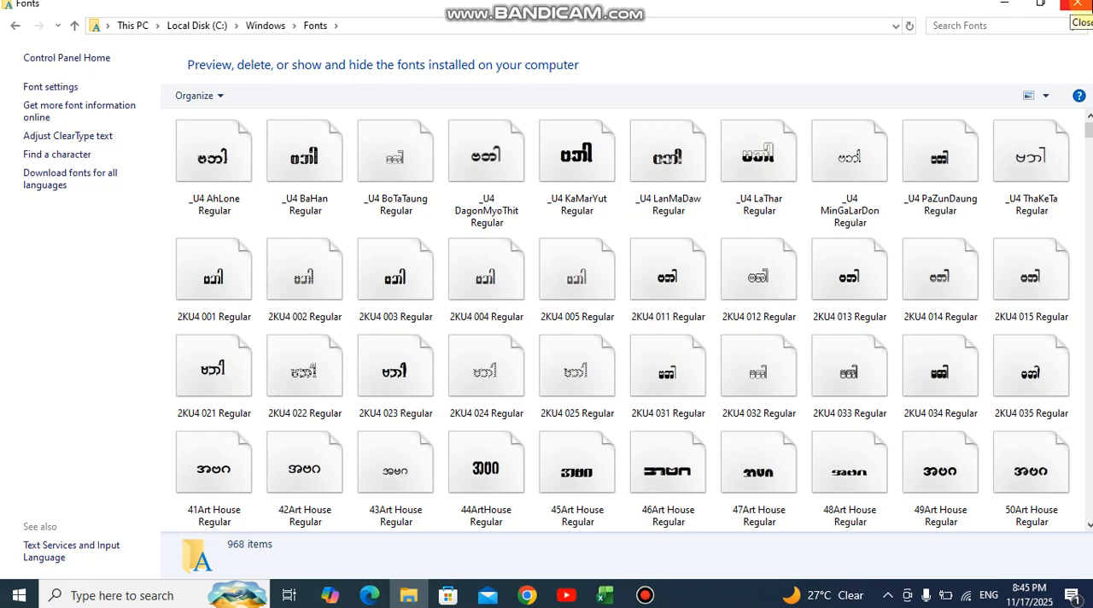
click(1078, 4)
Return to the Excel workbook and open the Symbol dialog for the title cell A1
click(606, 595)
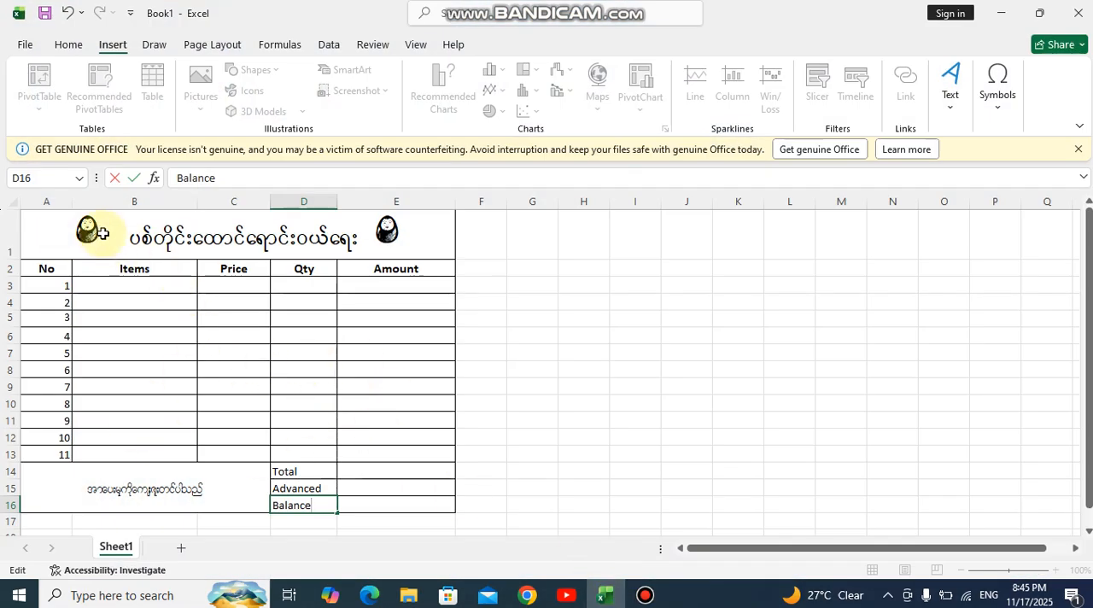
click(109, 239)
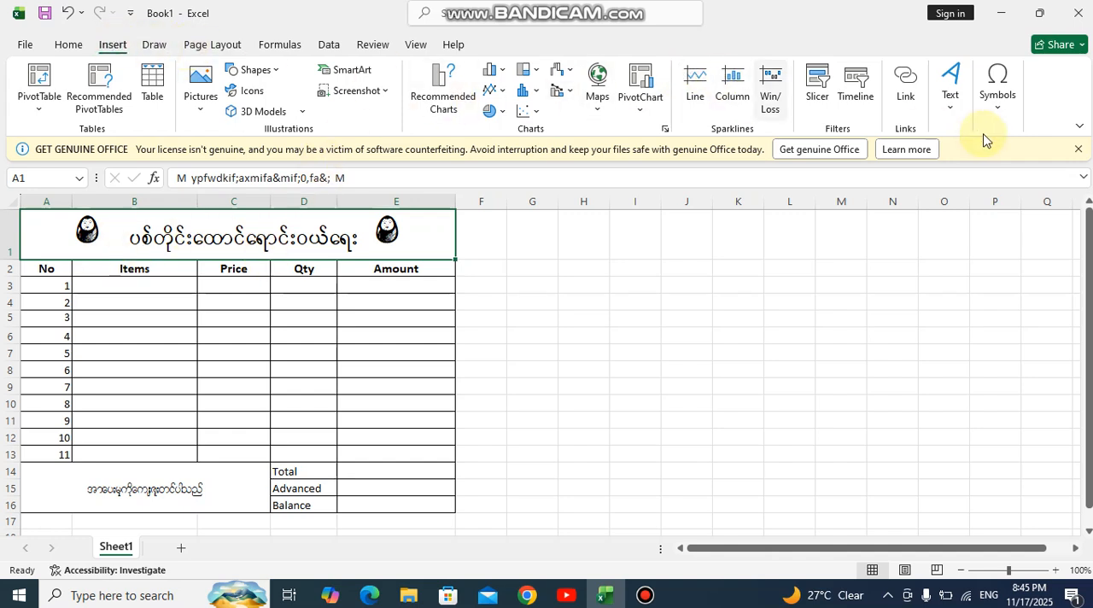
click(997, 92)
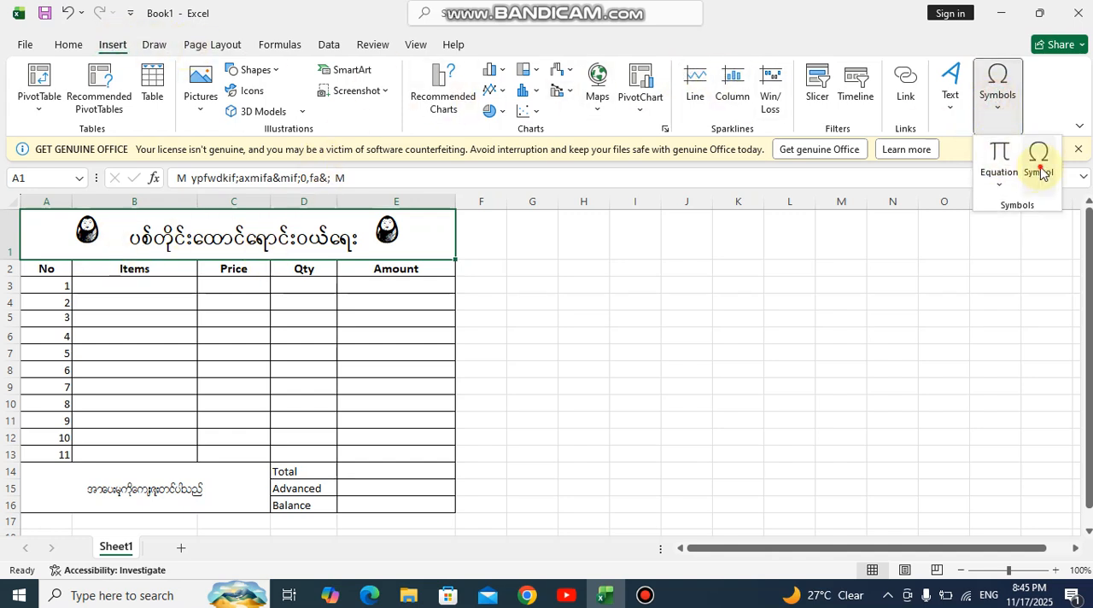
click(1038, 162)
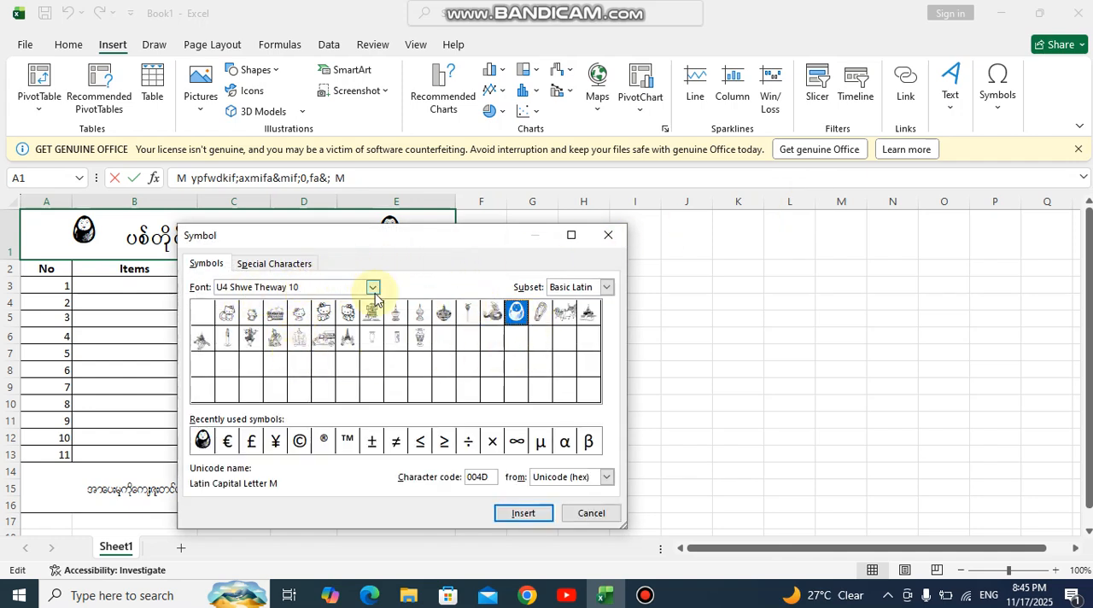
Compare the symbols of the U4 Present 009, 007 and 010 and U4 Shwe Theway 1 and 10 fonts, and close the dialog
click(373, 288)
click(277, 337)
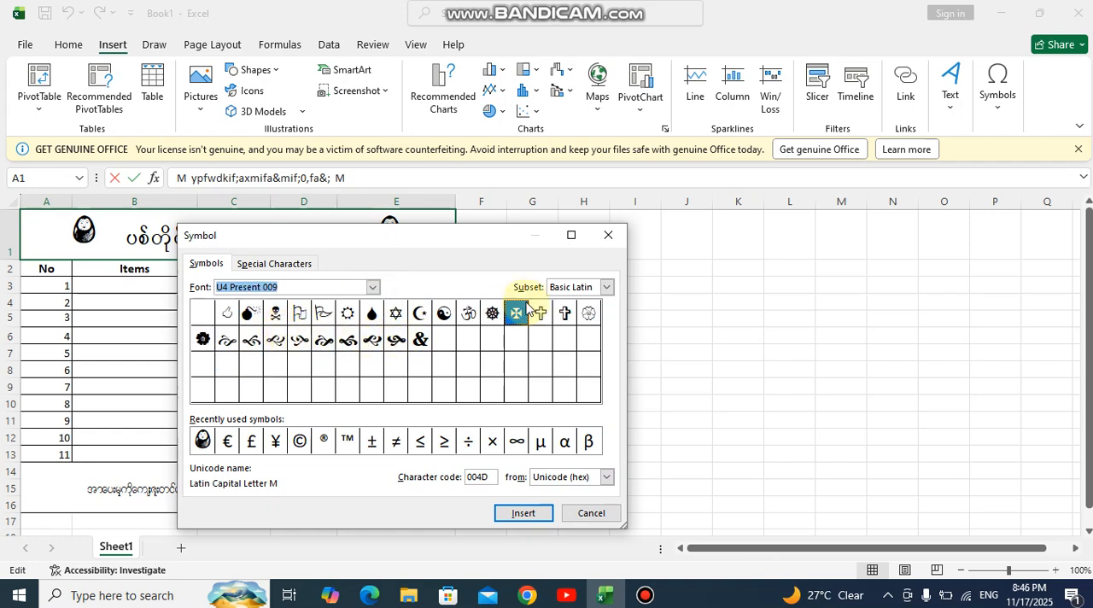
click(373, 287)
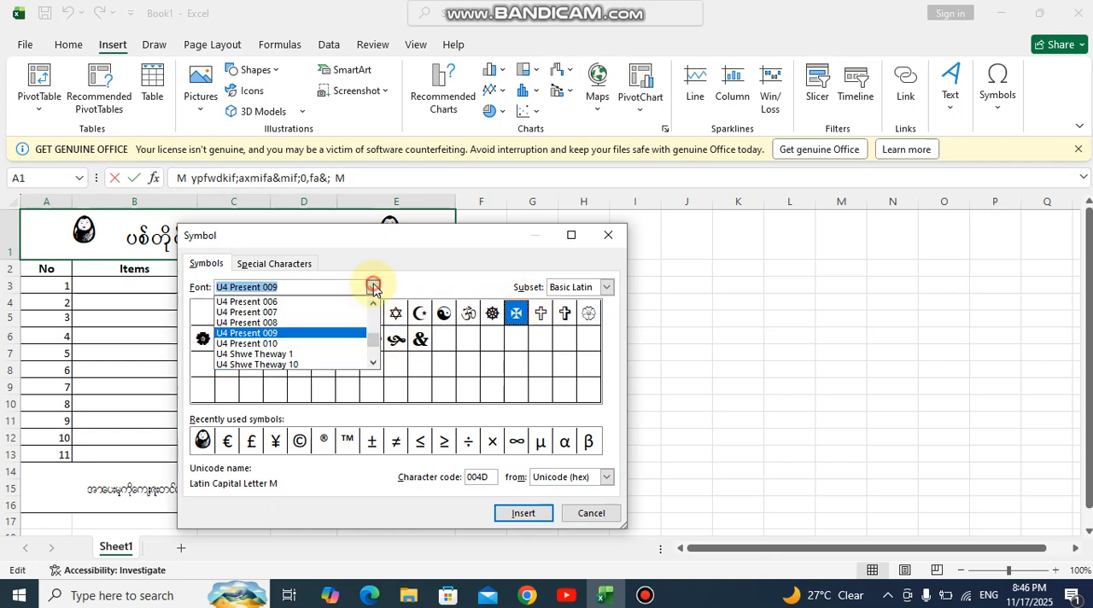
click(282, 327)
click(373, 287)
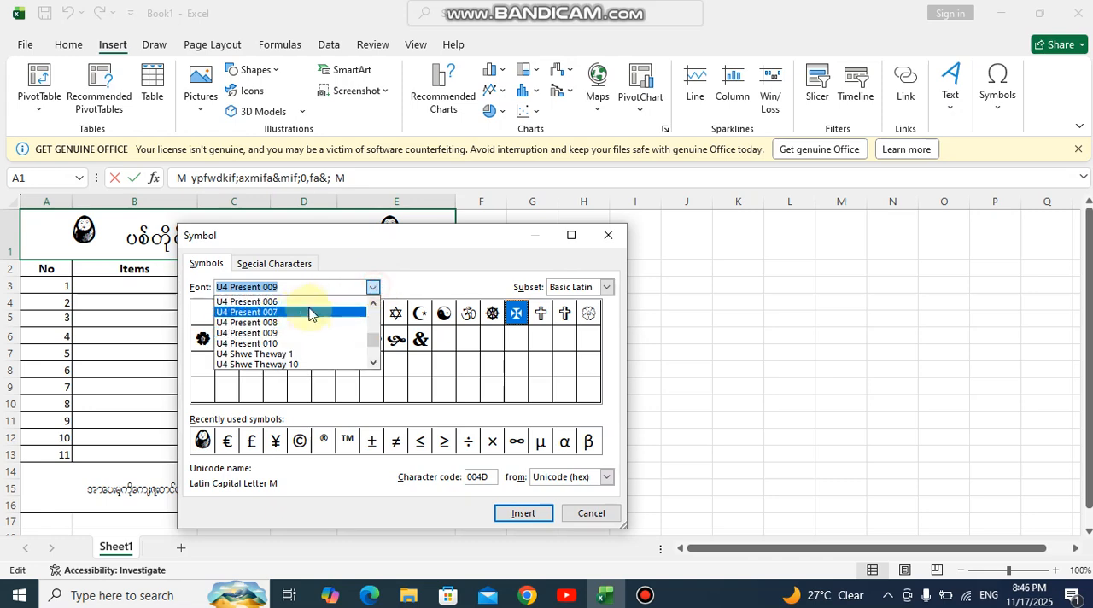
click(313, 313)
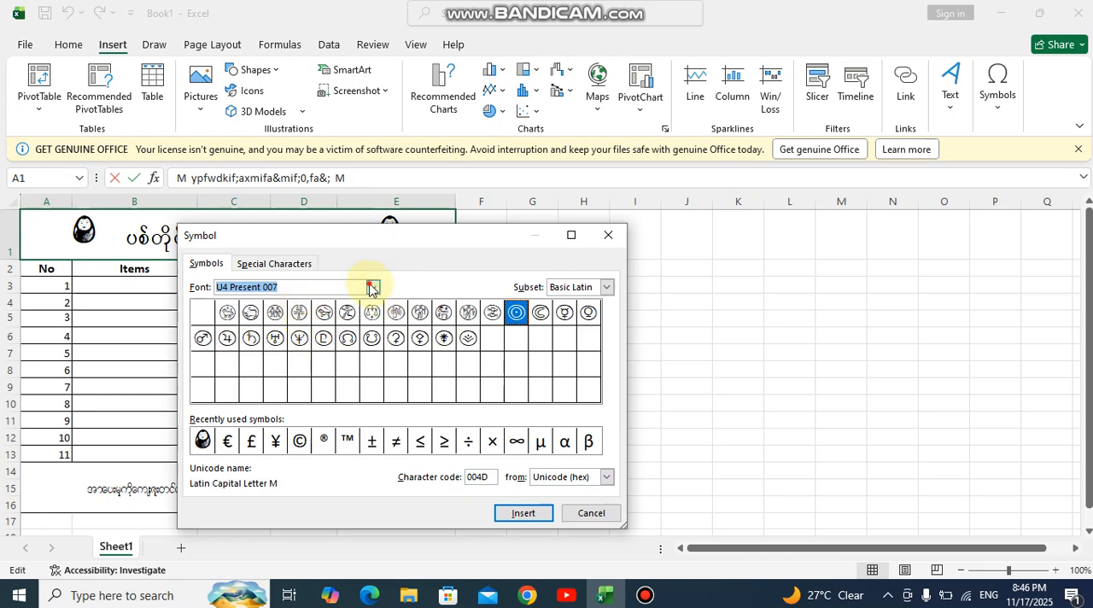
click(373, 288)
click(295, 339)
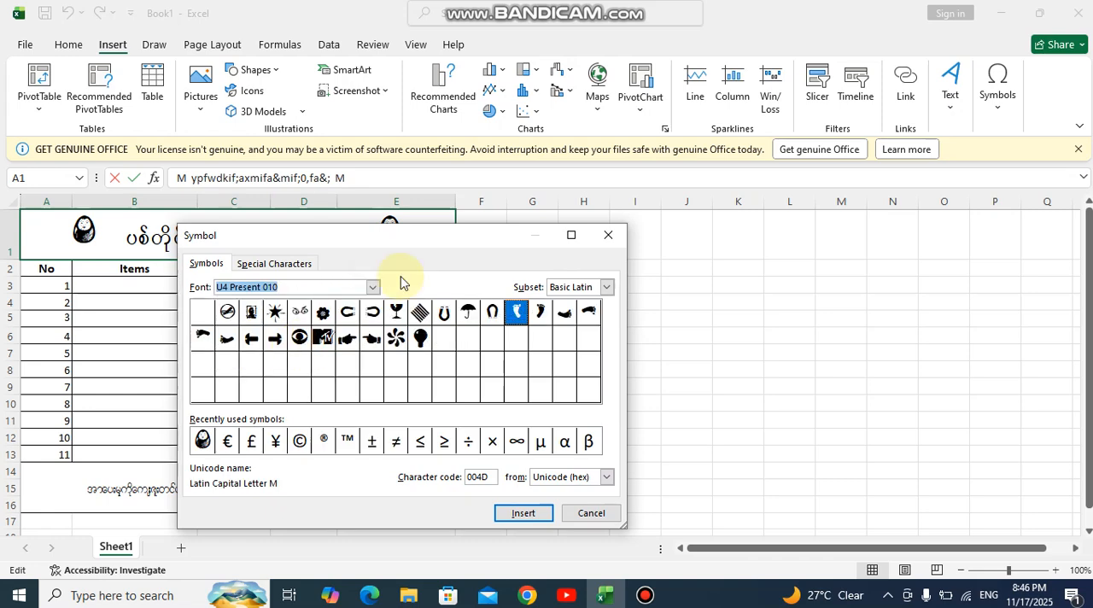
click(375, 287)
click(309, 350)
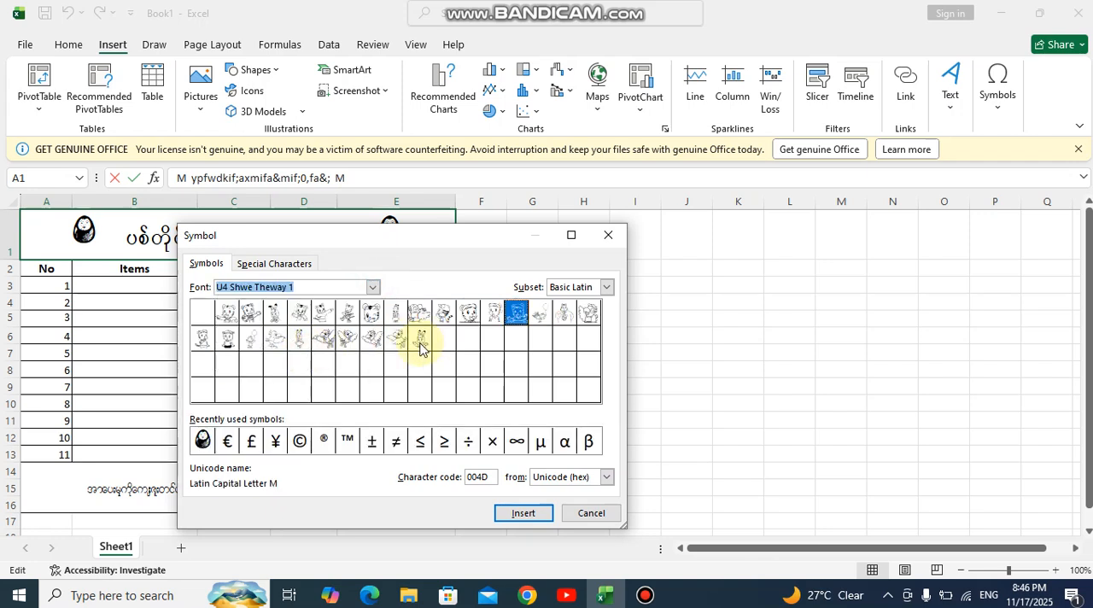
click(377, 289)
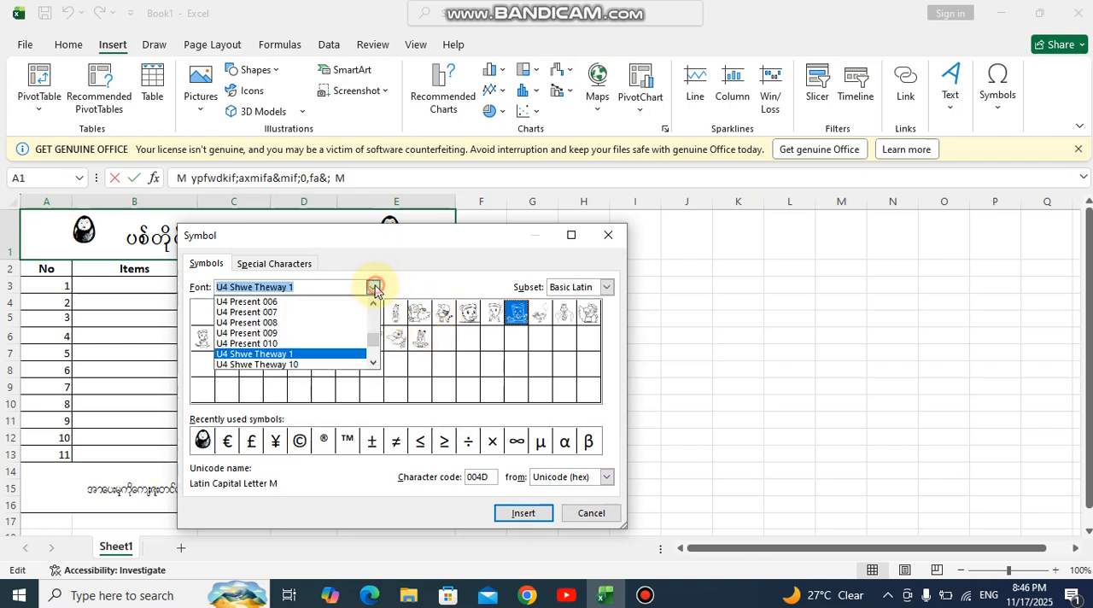
click(321, 365)
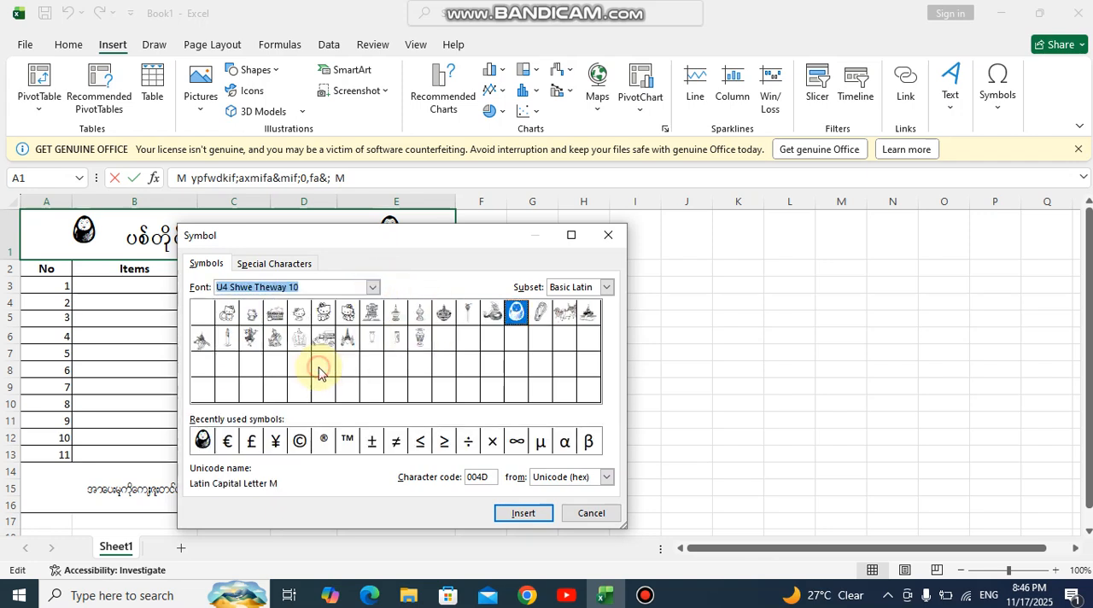
click(373, 290)
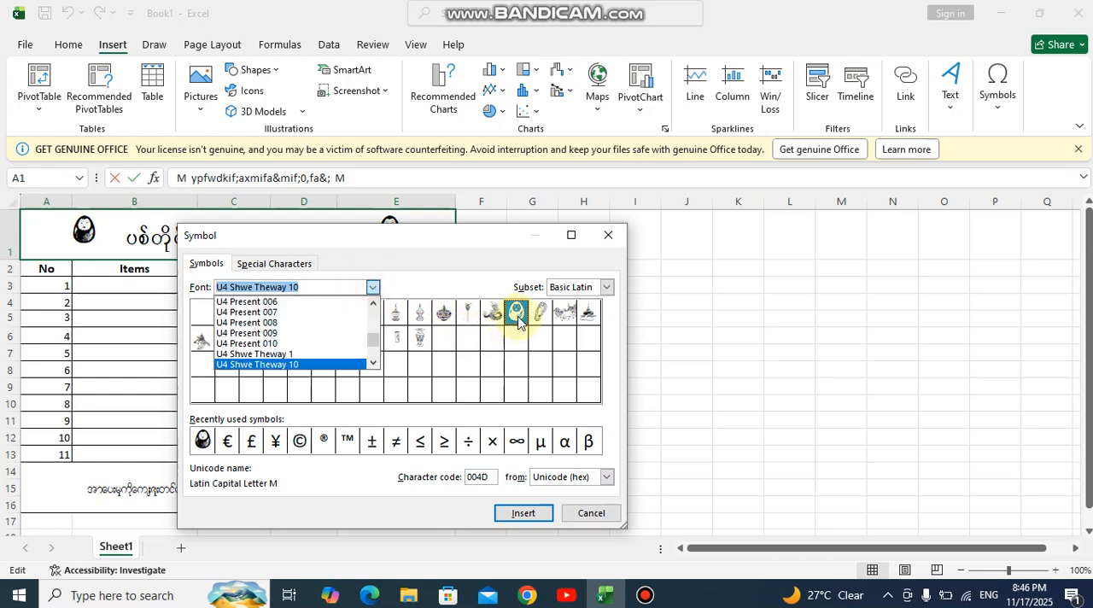
click(603, 242)
click(607, 238)
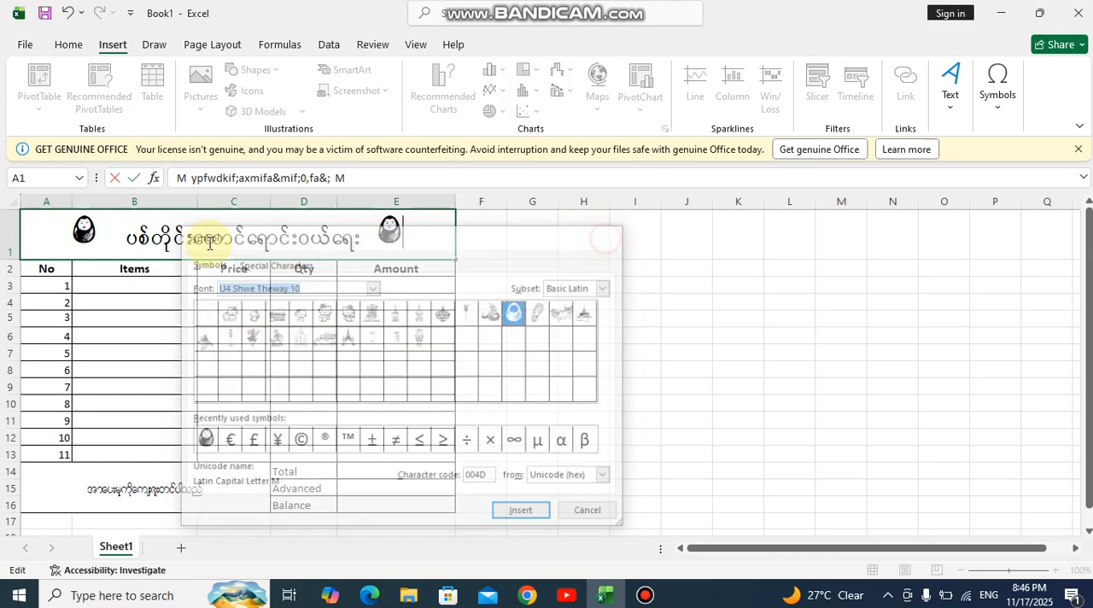
Try font size 28 on the symbol before the title text in A1, and return it to 26
double_click(92, 228)
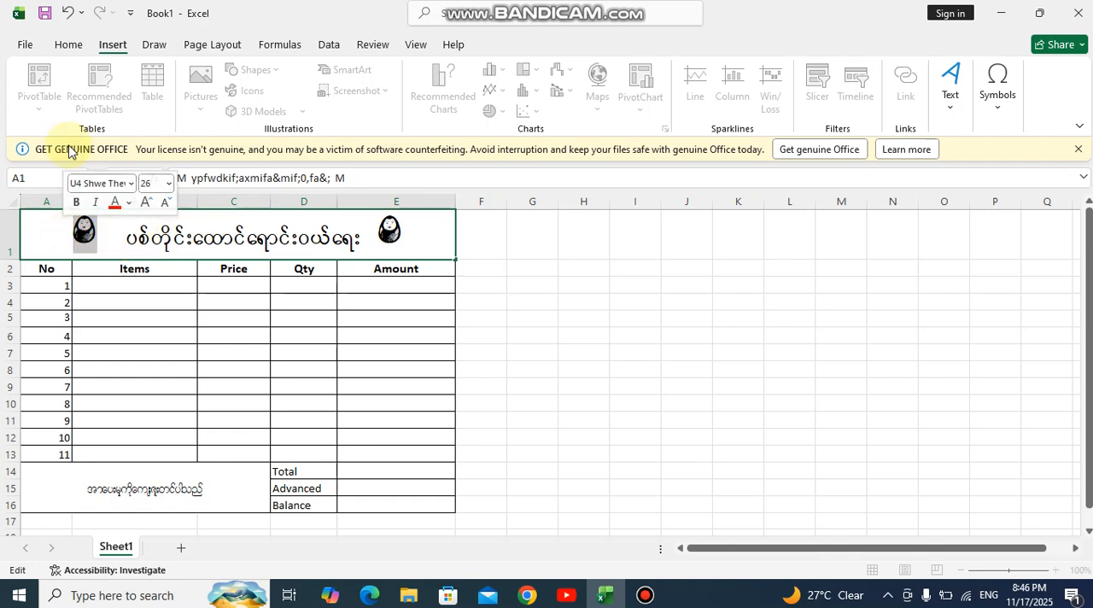
click(67, 46)
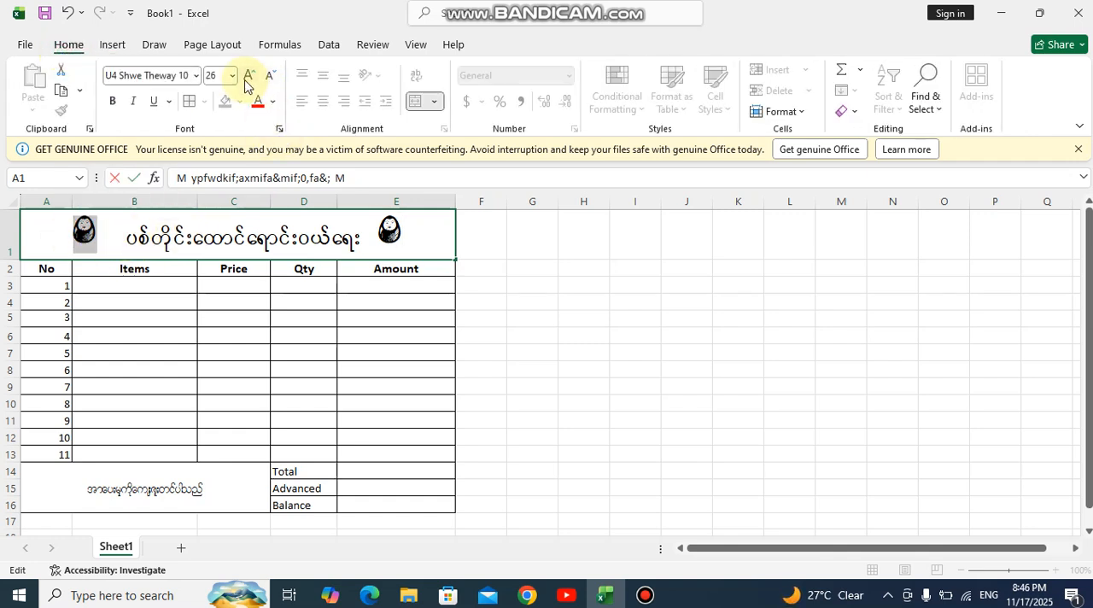
click(248, 79)
click(271, 78)
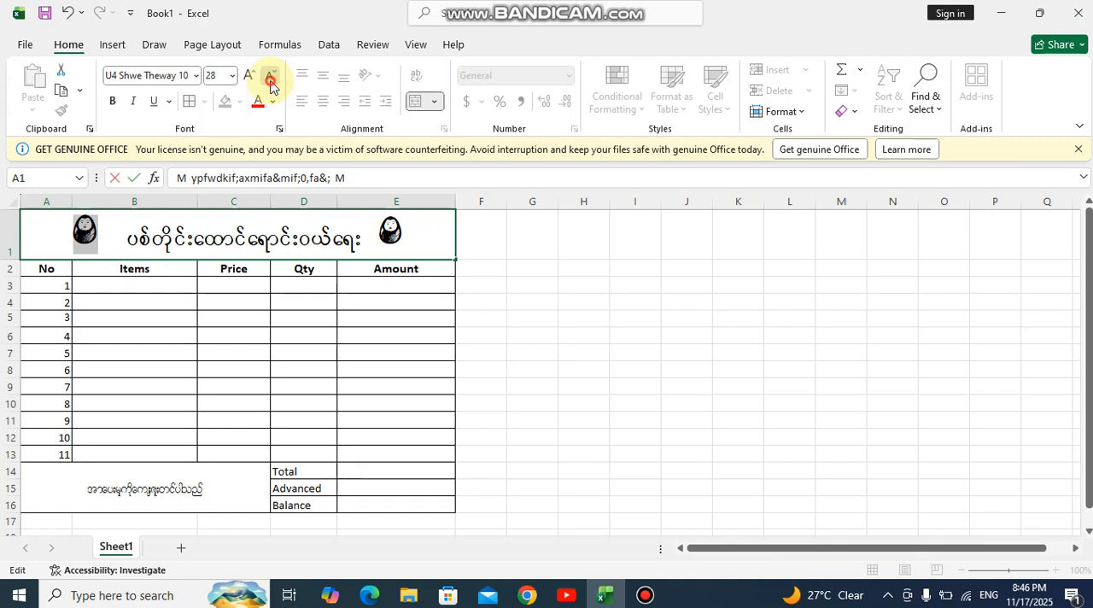
Set the font size of the symbol after the title text in A1 to 22, and select the title text
double_click(388, 230)
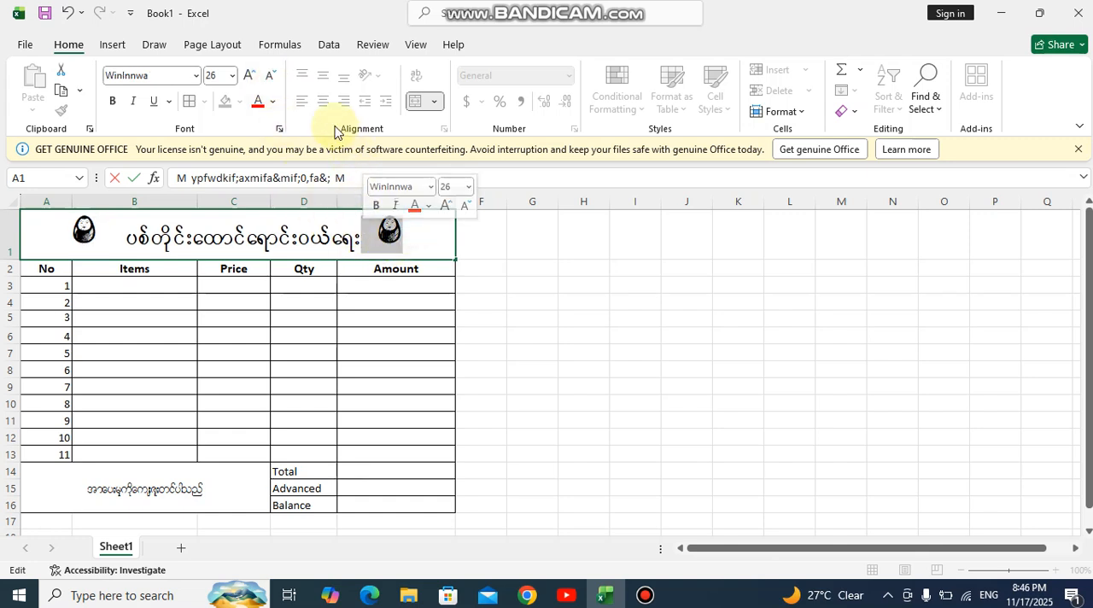
click(274, 81)
click(274, 81)
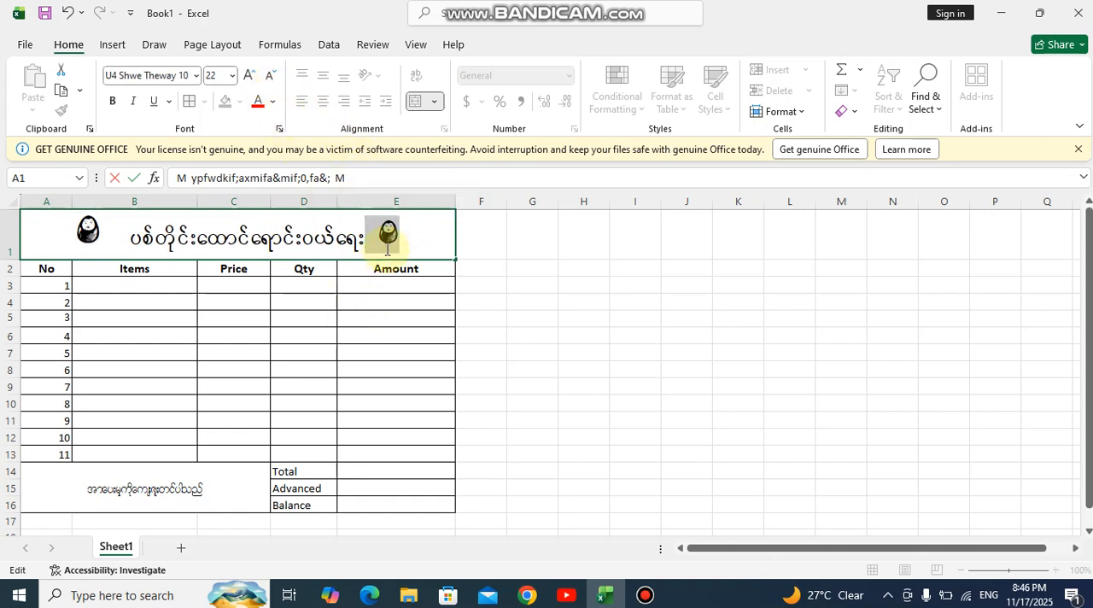
click(387, 240)
drag(365, 241, 141, 239)
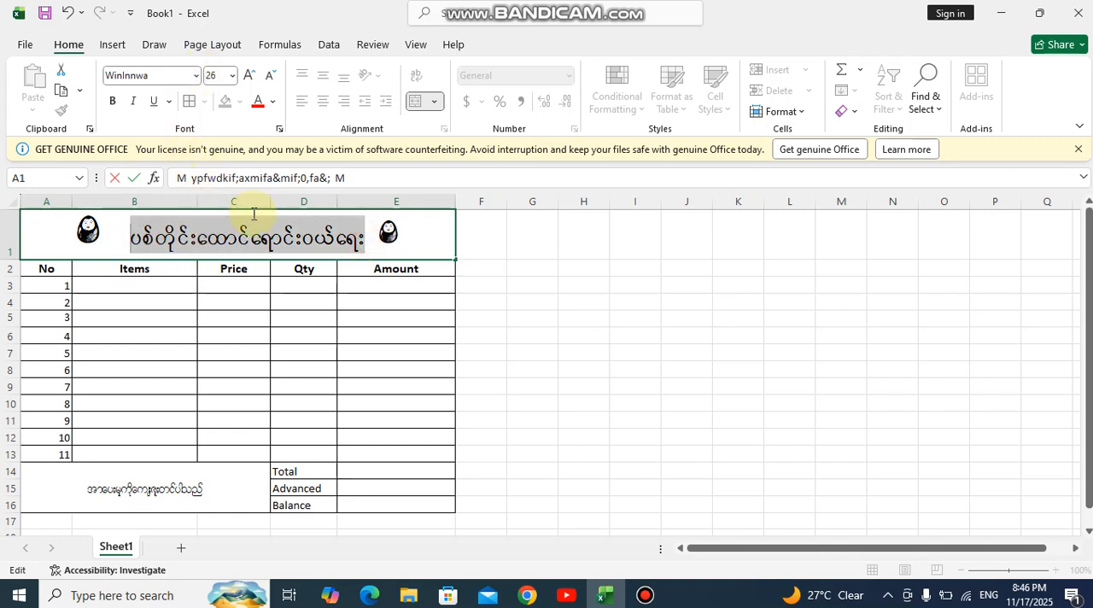
Enlarge the Burmese thank-you note in merged cell A14 to font size 24
click(203, 491)
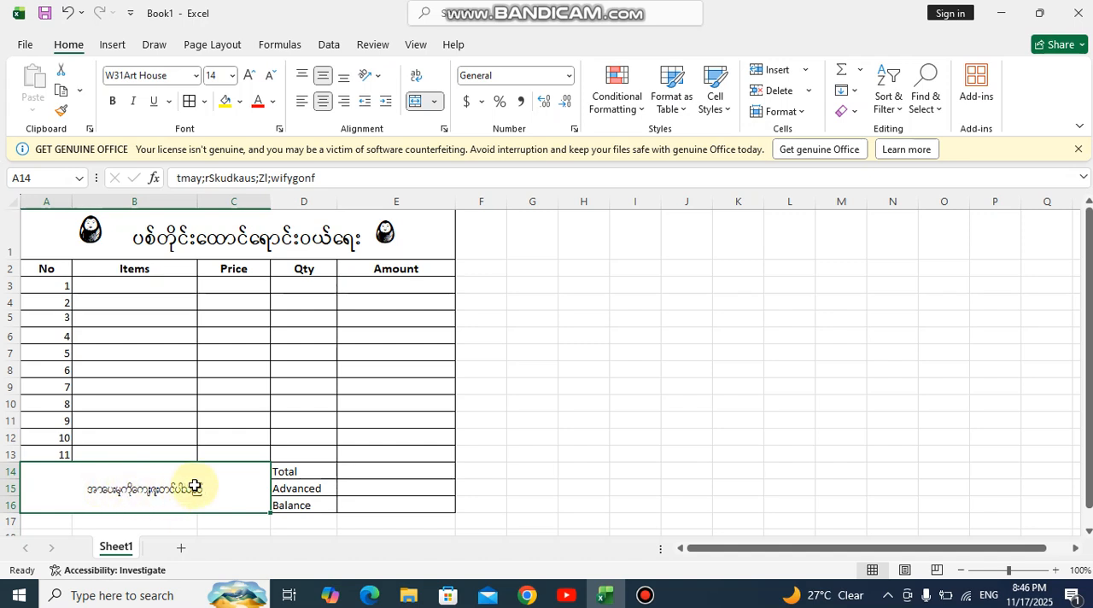
click(250, 76)
click(249, 76)
click(249, 76)
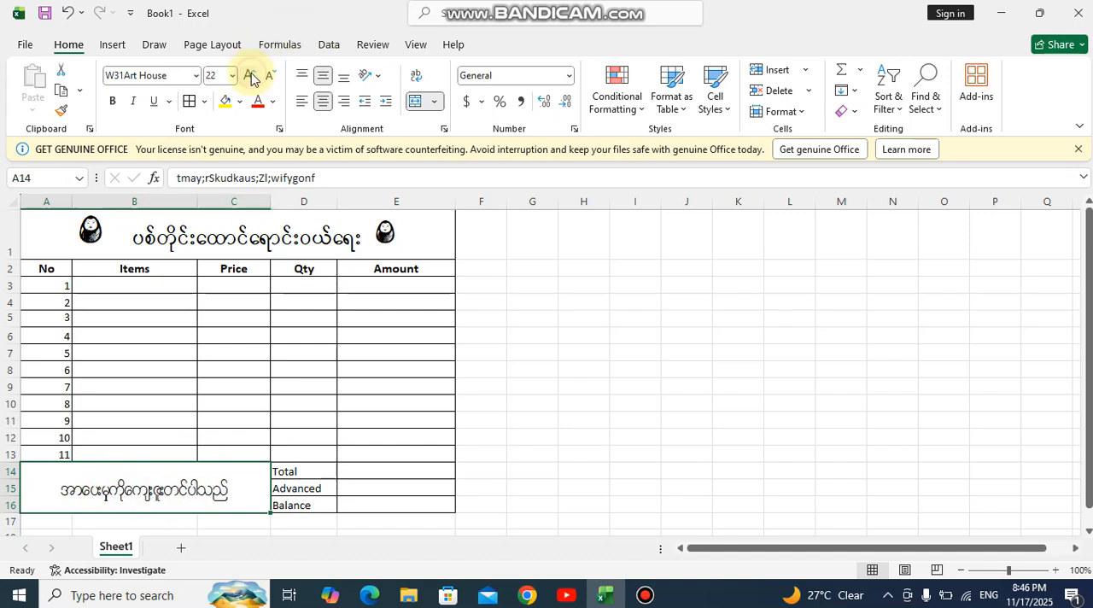
click(249, 76)
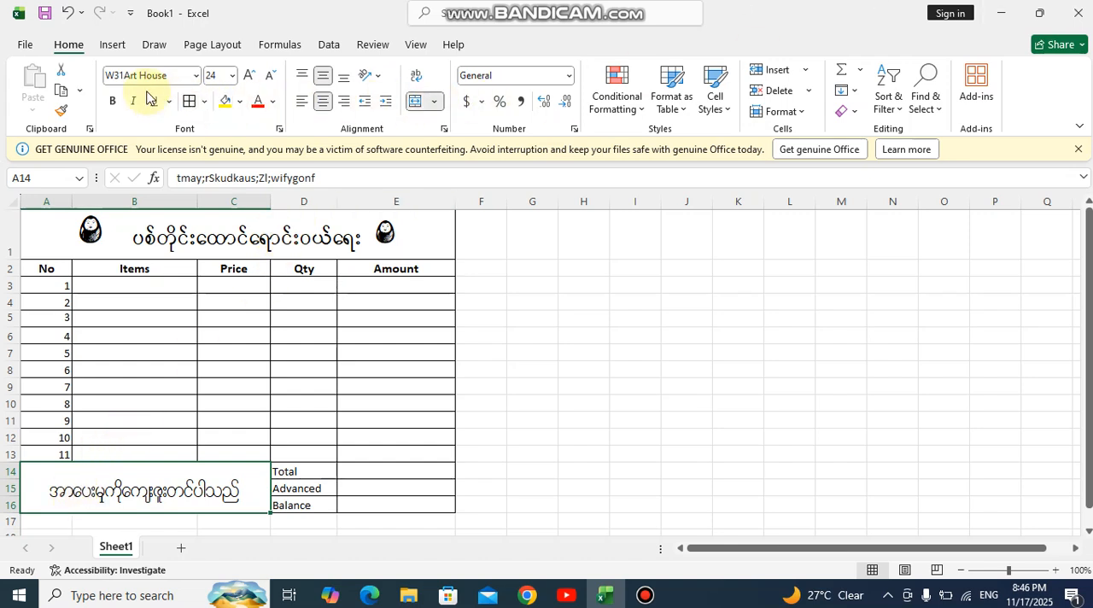
Preview the installed fonts, including the U4Special series, on the thank-you note in A14, and leave its font as it is
click(196, 76)
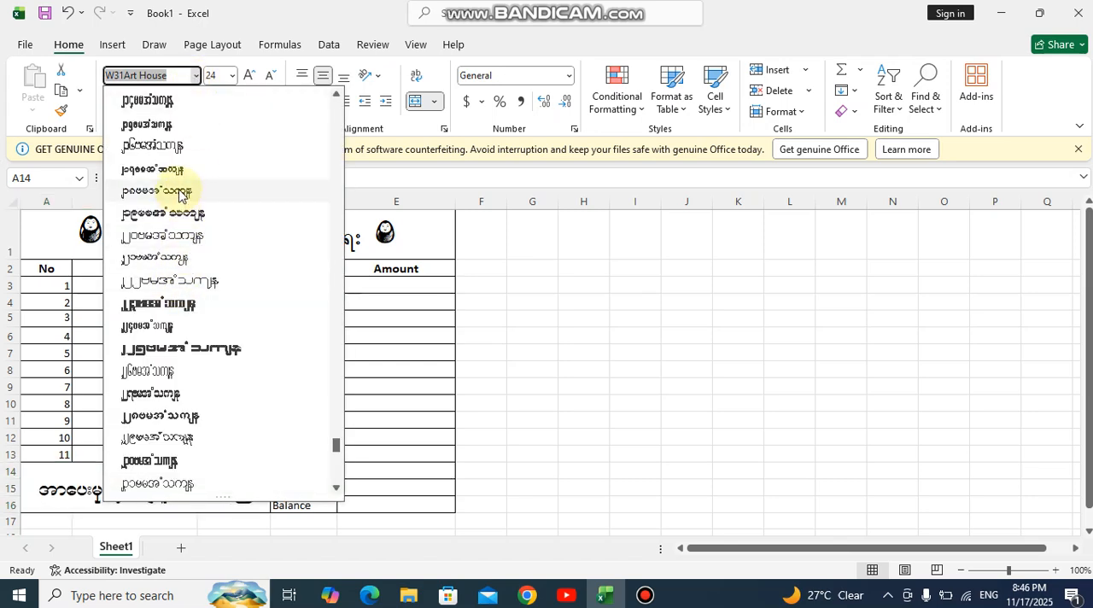
scroll(182, 290, down, 3)
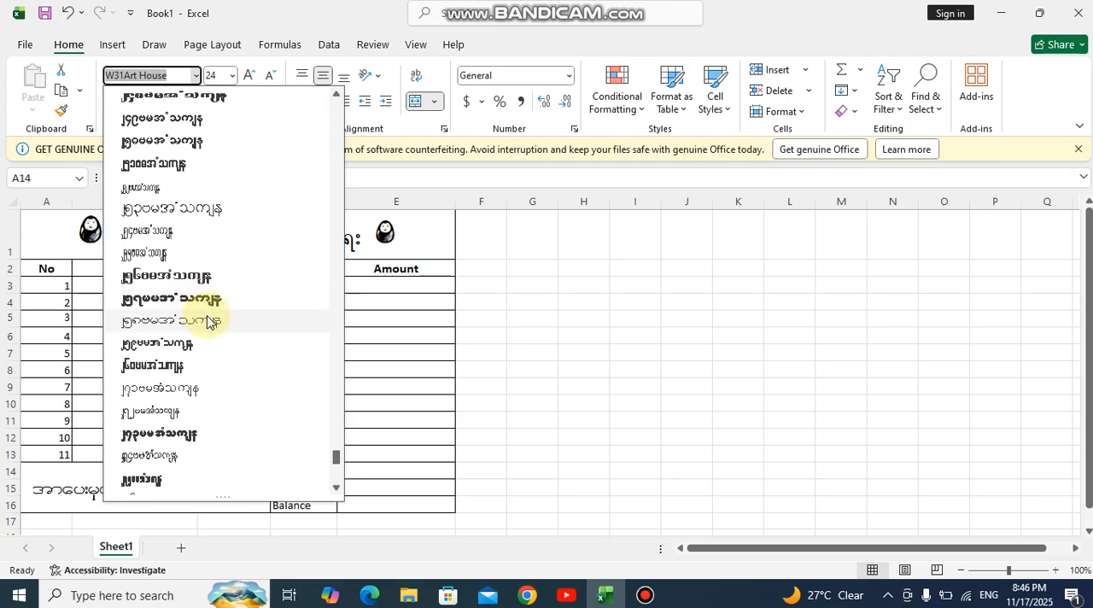
scroll(209, 321, down, 5)
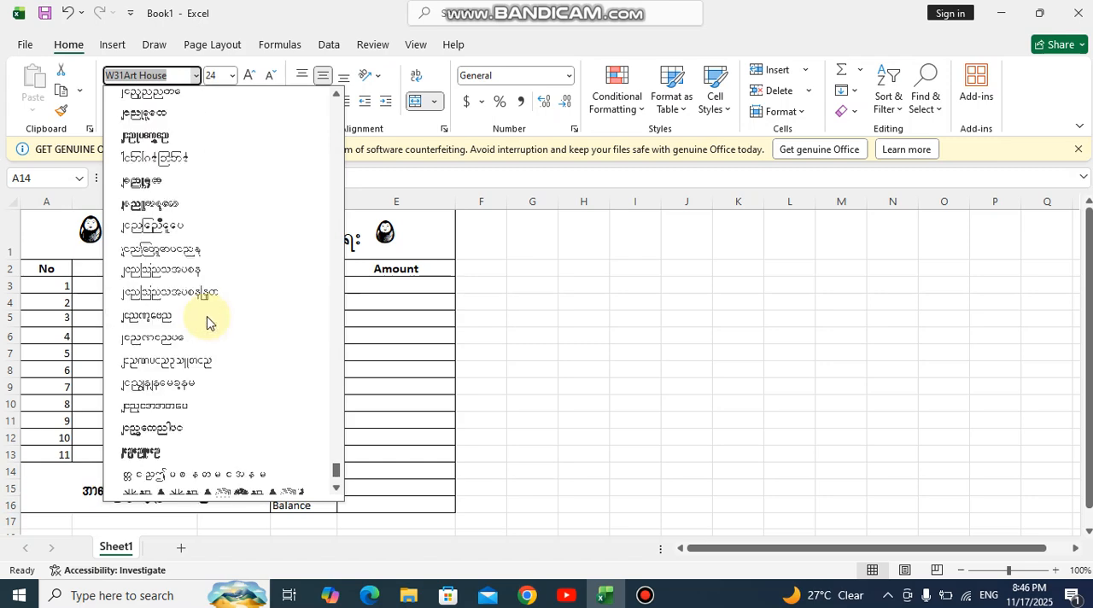
scroll(237, 381, down, 4)
scroll(232, 380, up, 15)
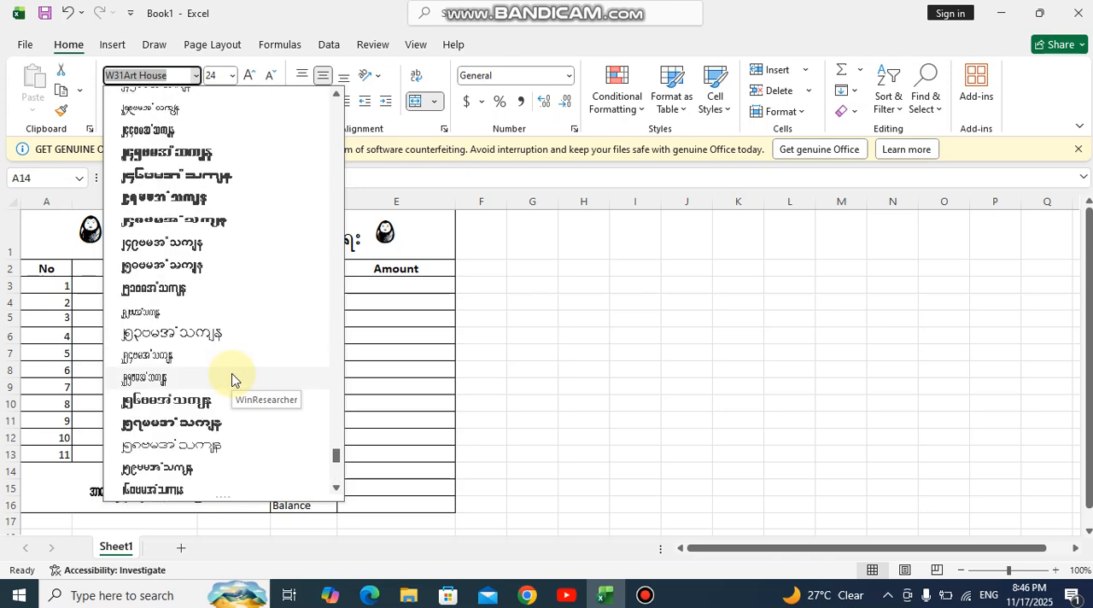
click(642, 299)
View the merge options for the title cell A1 and close them without choosing one
click(99, 236)
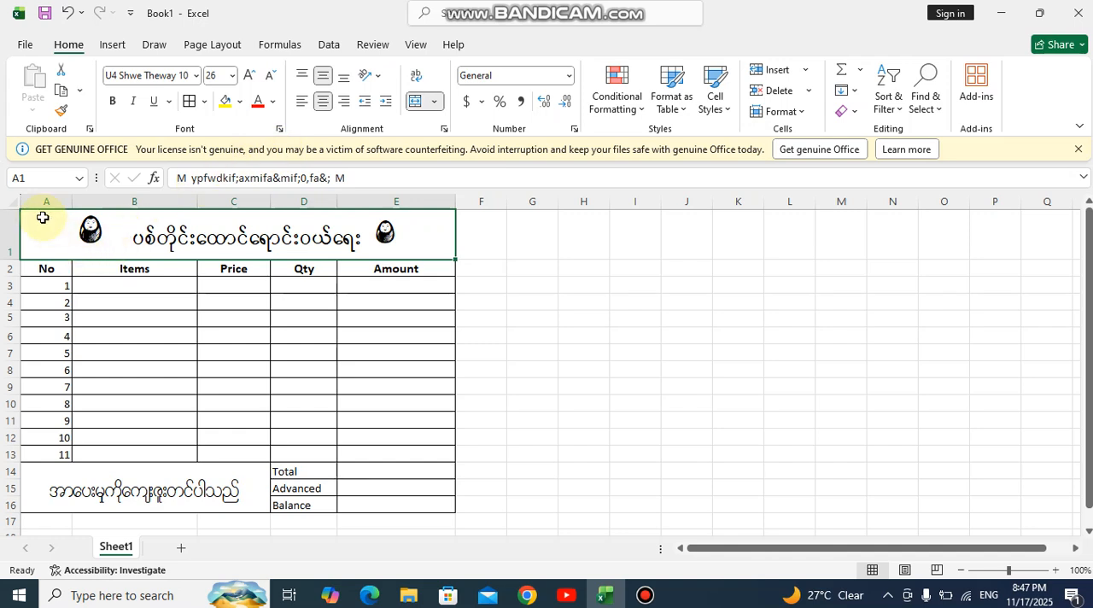
click(433, 104)
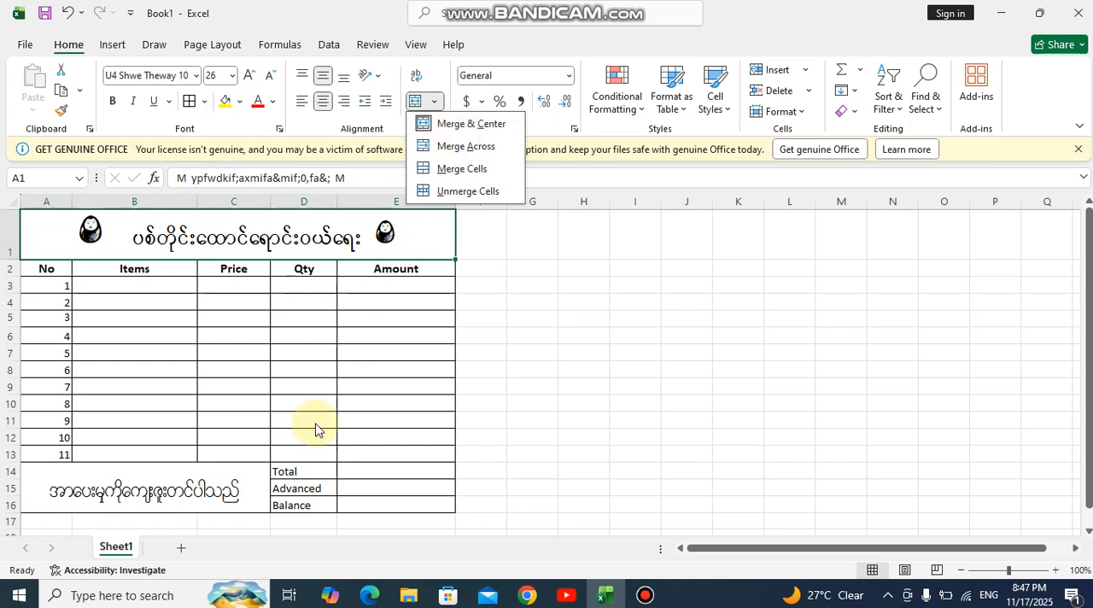
click(127, 468)
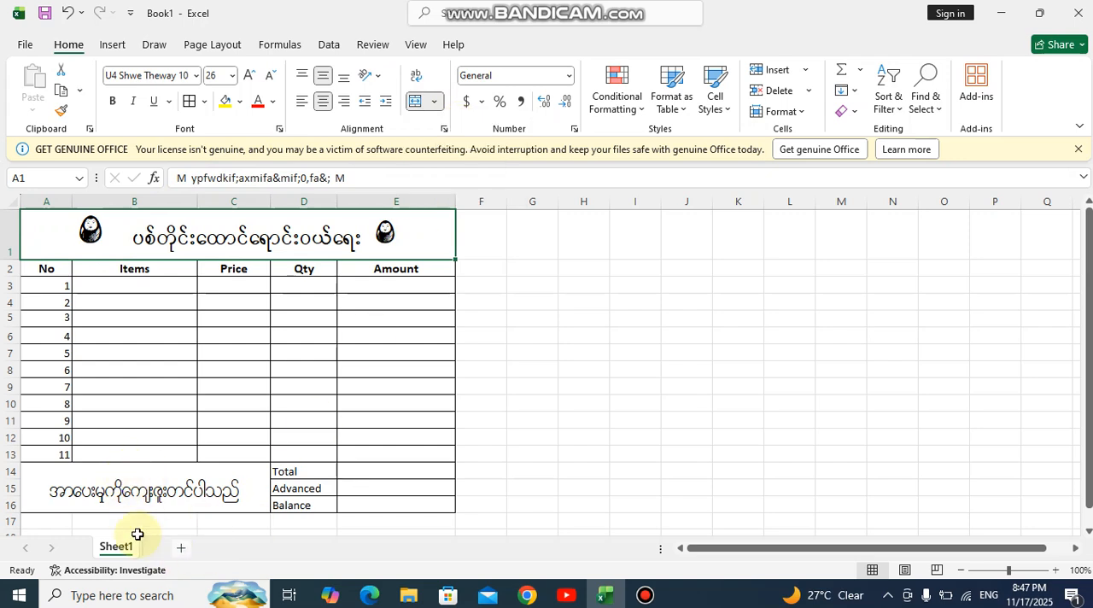
click(436, 104)
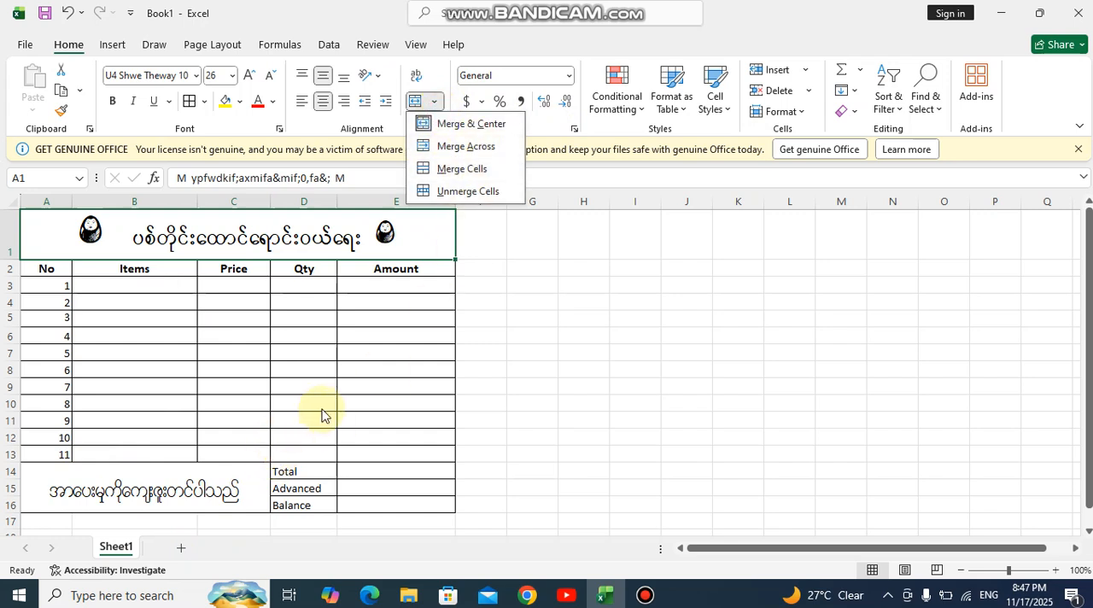
click(321, 307)
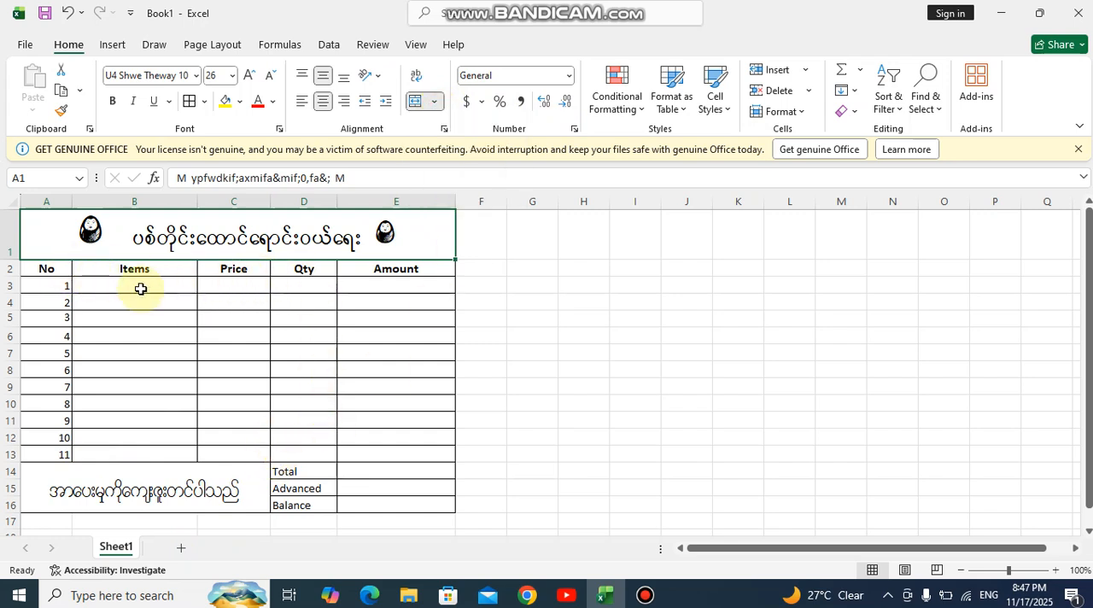
Center the row numbers 1 to 11 in A3:A13 horizontally and align them to the middle vertically
drag(43, 288, 52, 454)
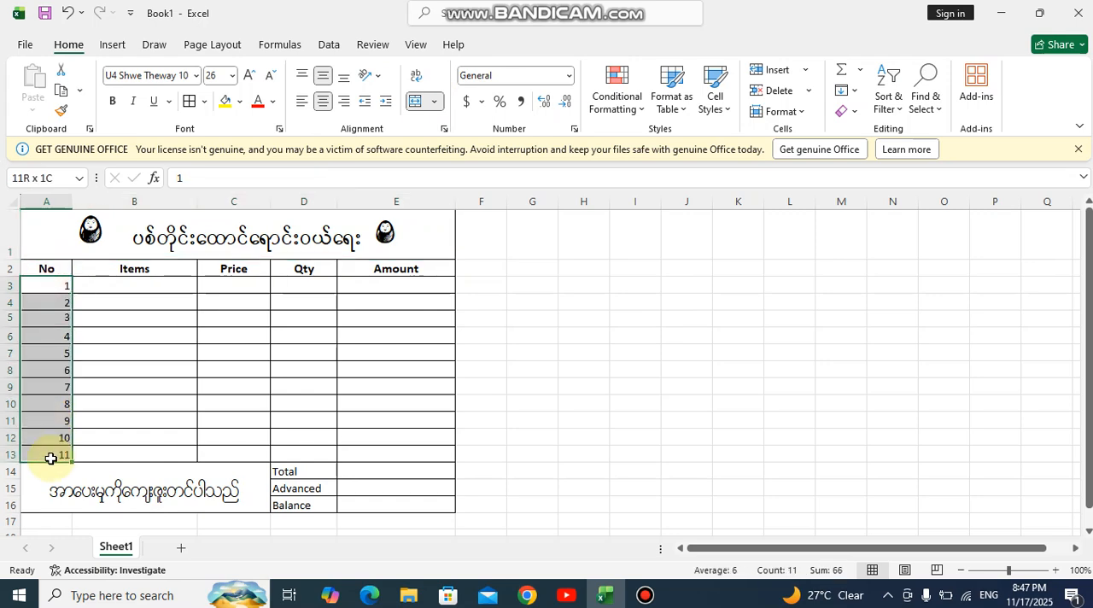
click(323, 101)
click(321, 75)
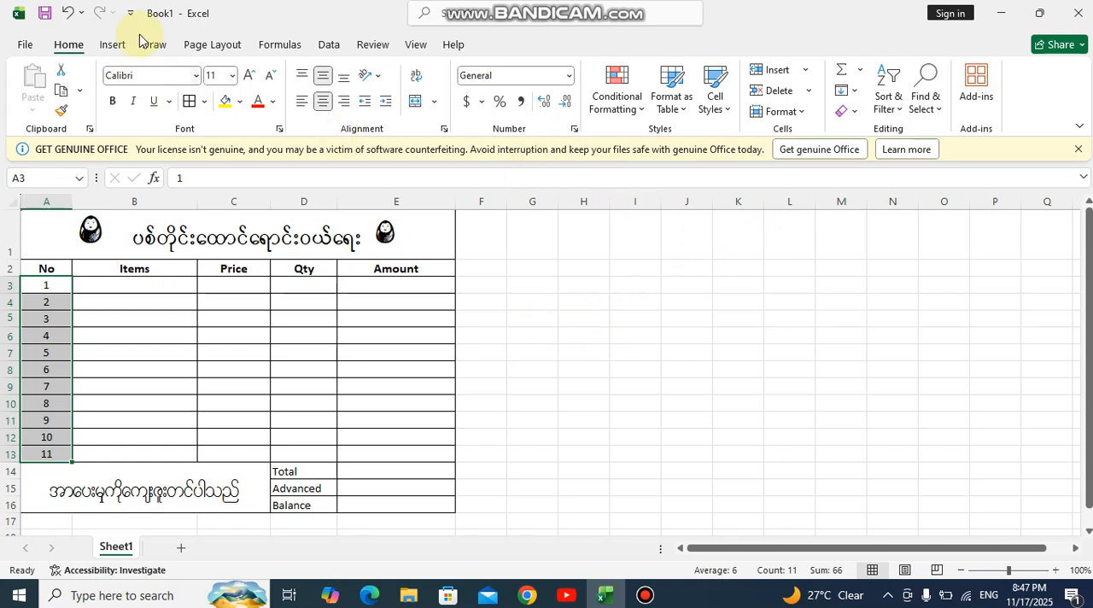
View where the Equation and Symbol commands are found among the insert options
click(112, 45)
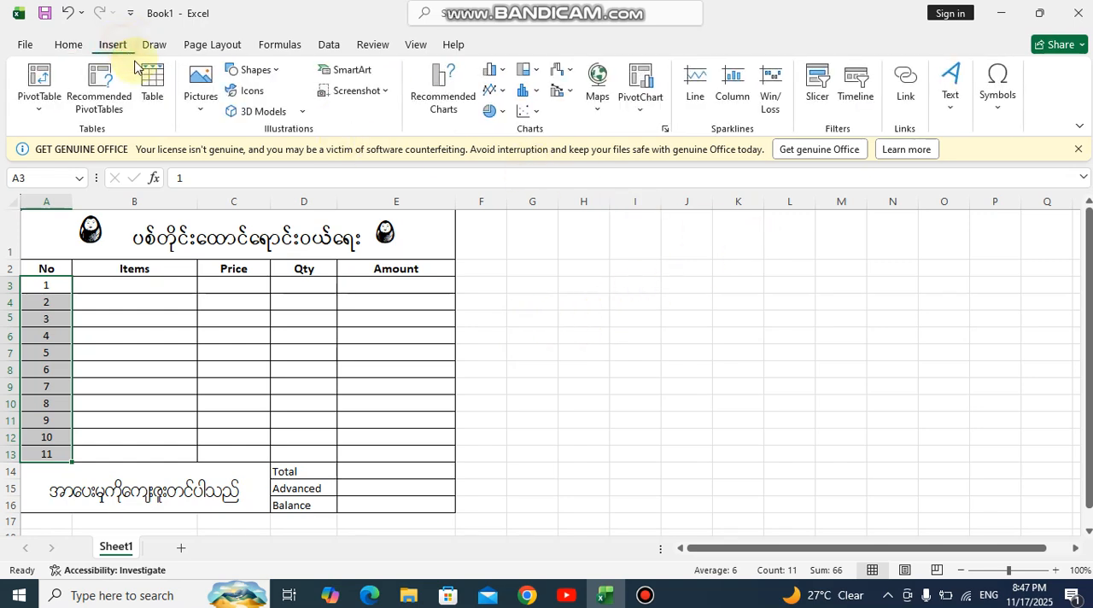
click(1009, 108)
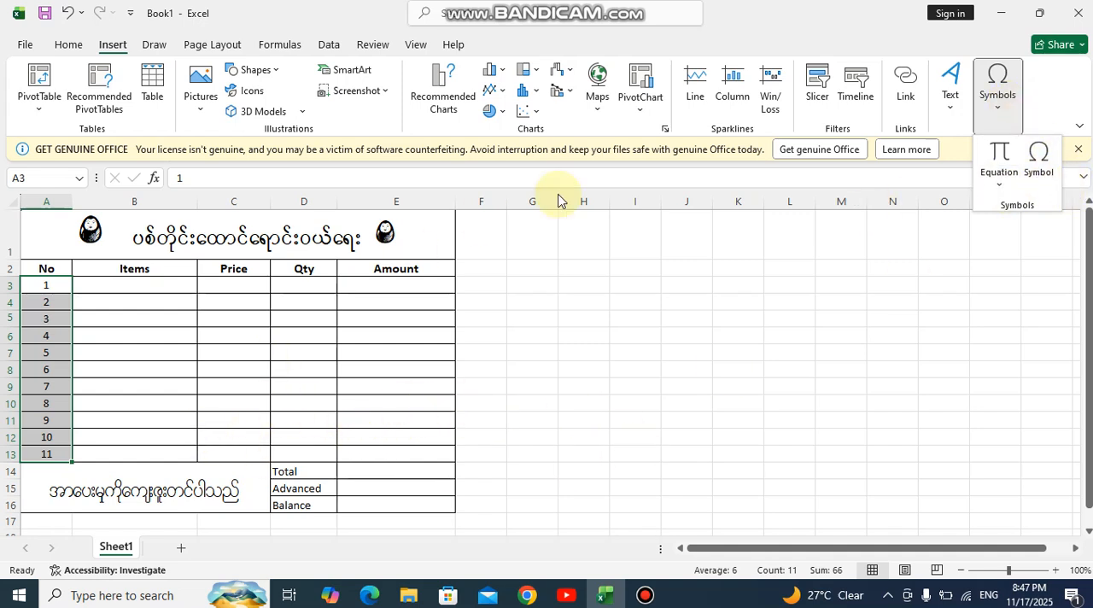
click(109, 44)
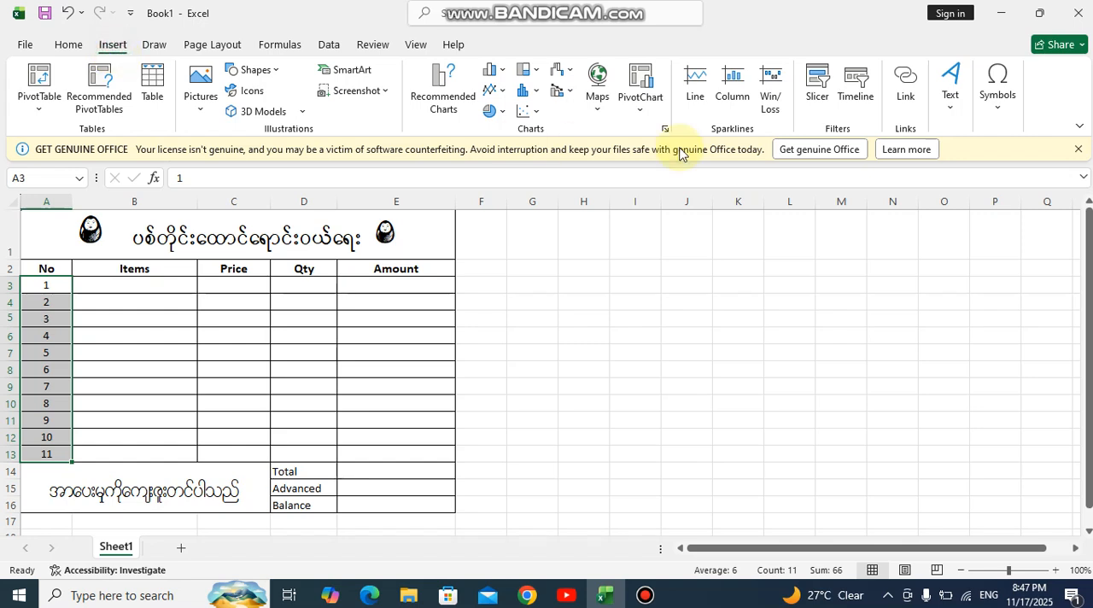
click(995, 92)
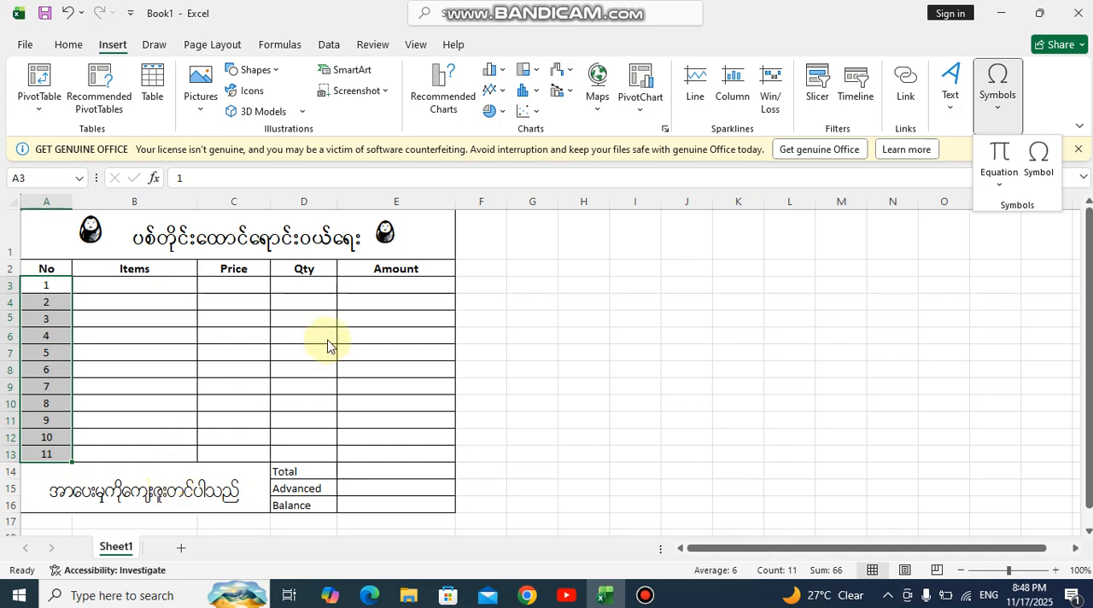
Save the workbook as Day16 in Excel Workbook format in the Excel on folder on the Desktop
click(26, 46)
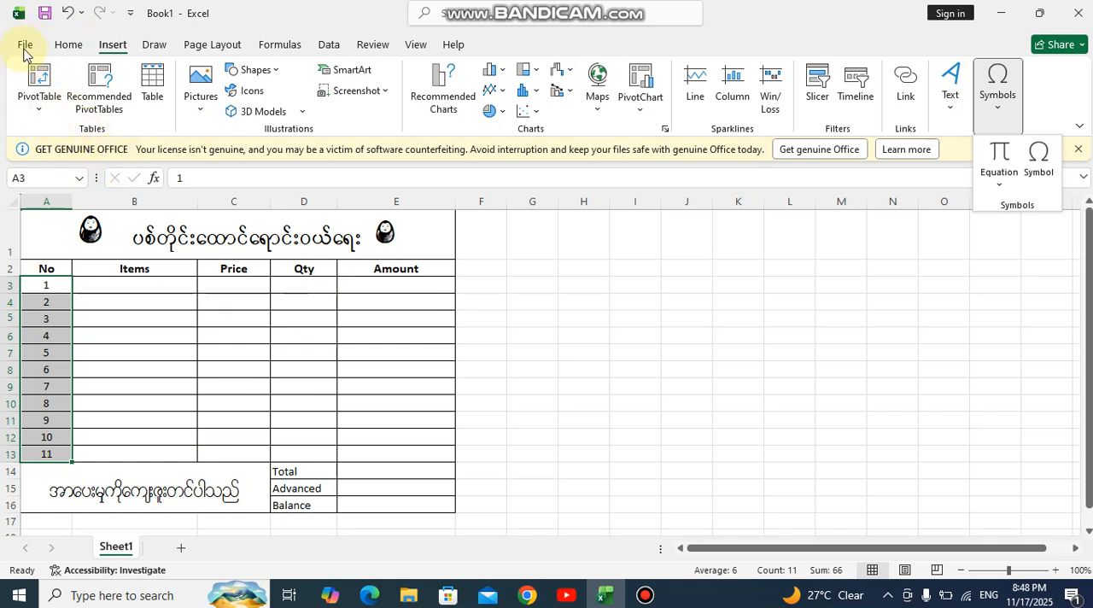
click(25, 48)
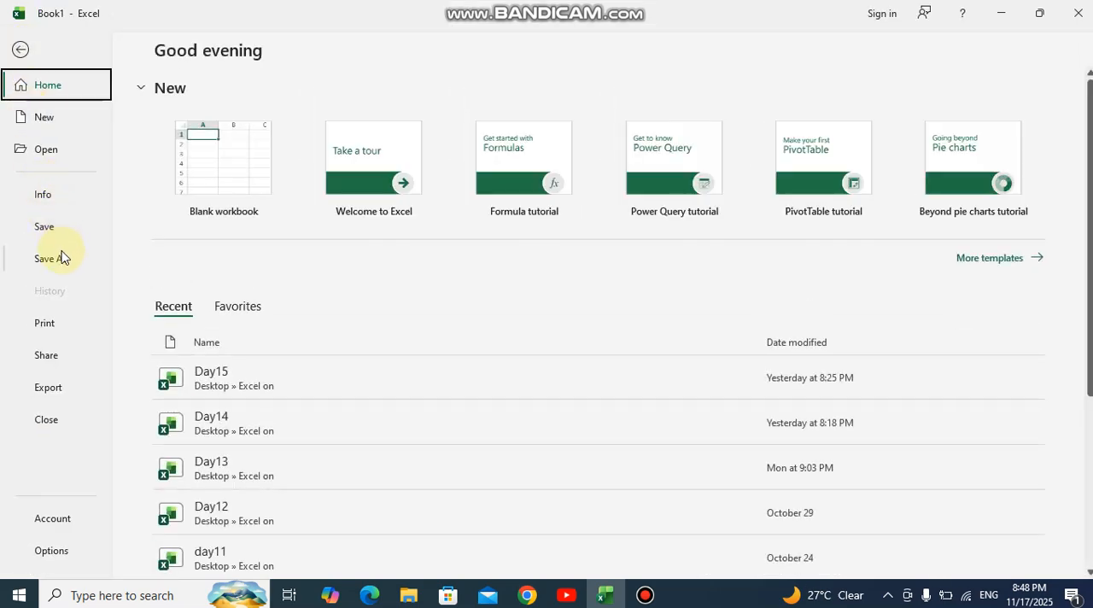
click(51, 258)
click(495, 173)
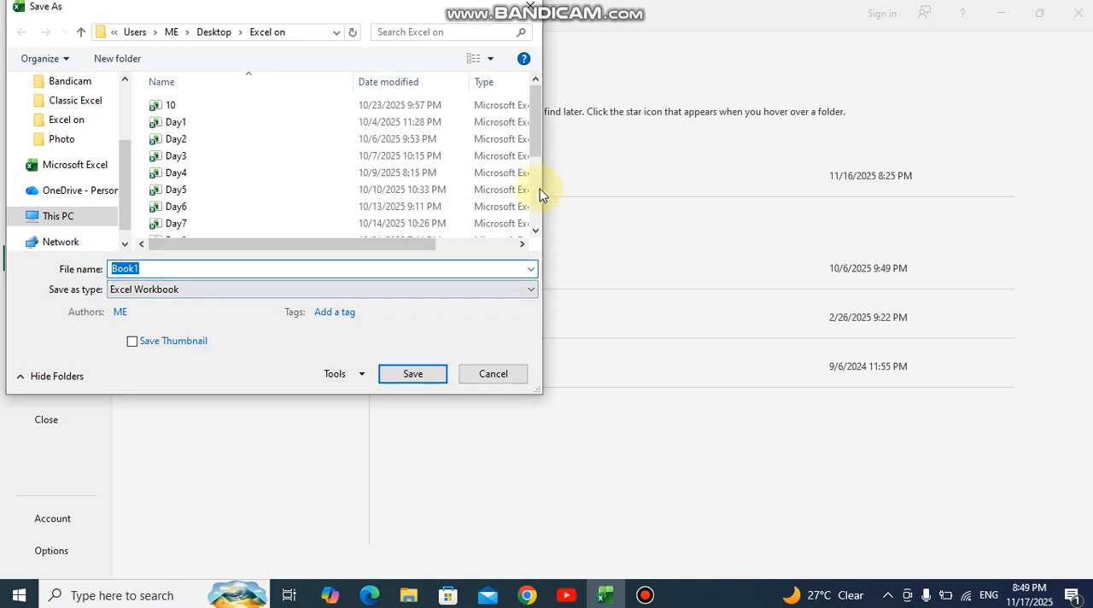
scroll(537, 184, down, 3)
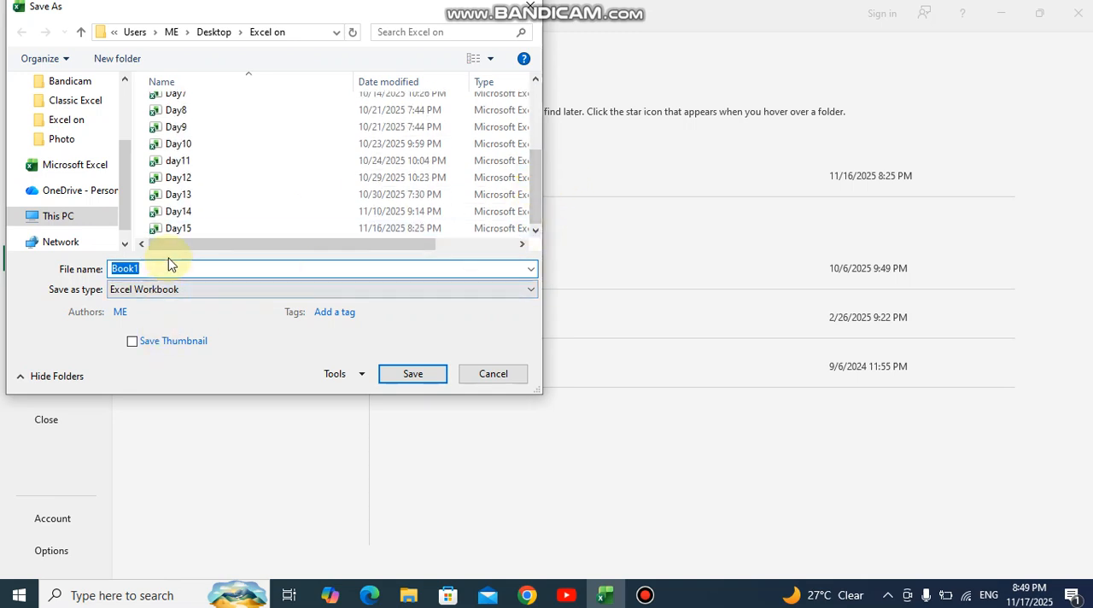
text(Da)
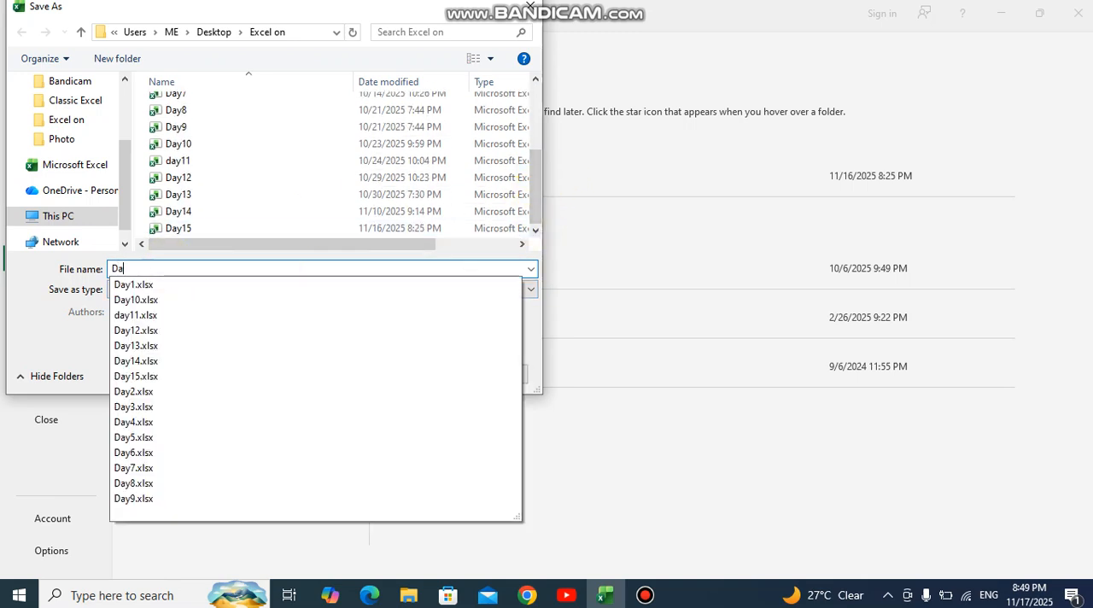
text(y16)
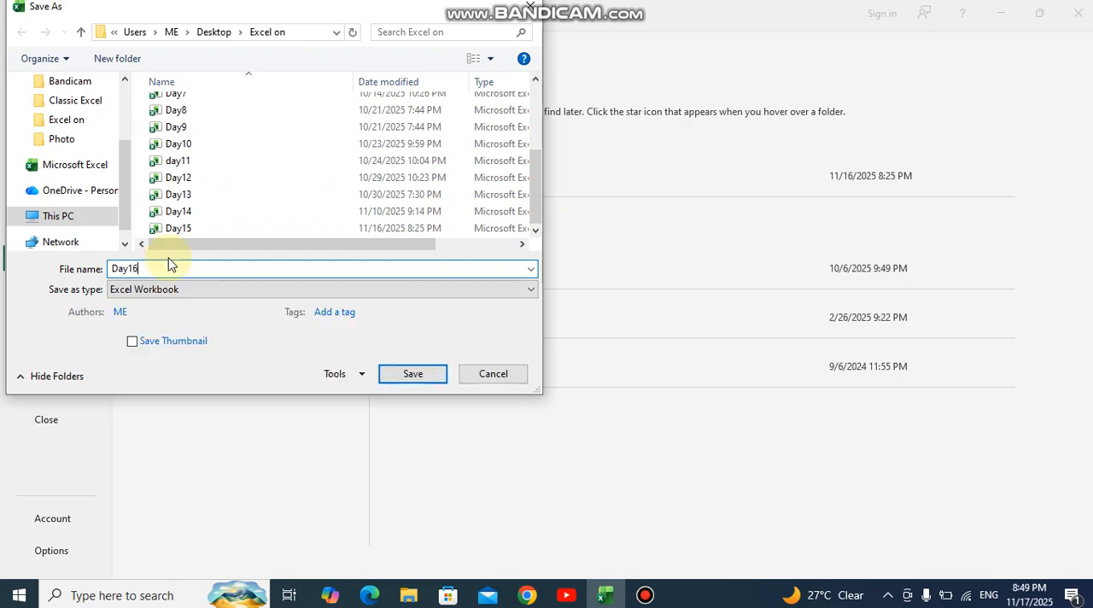
click(397, 373)
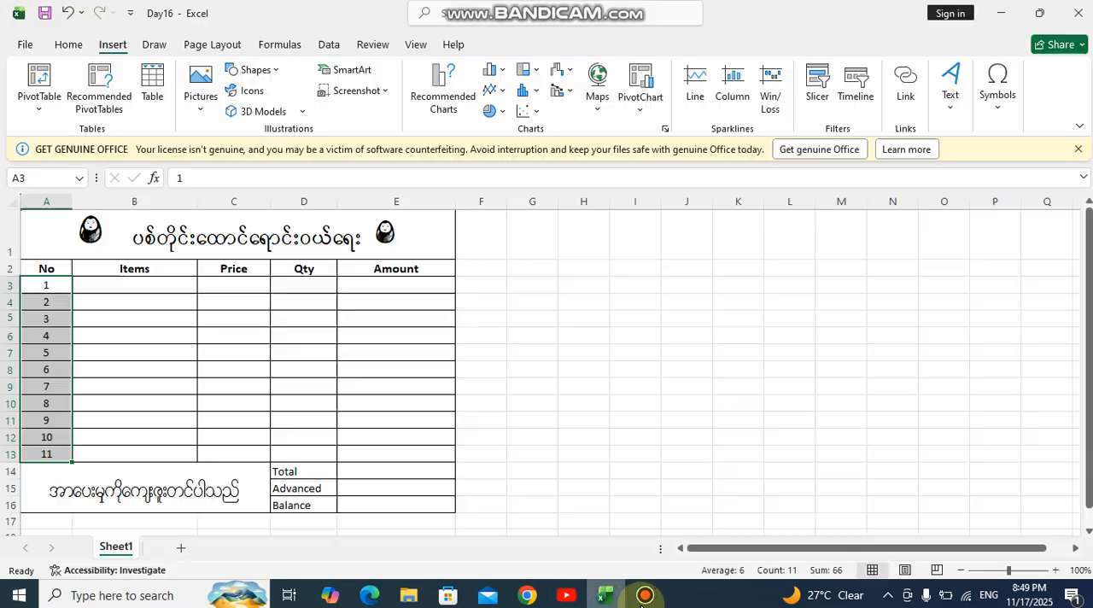